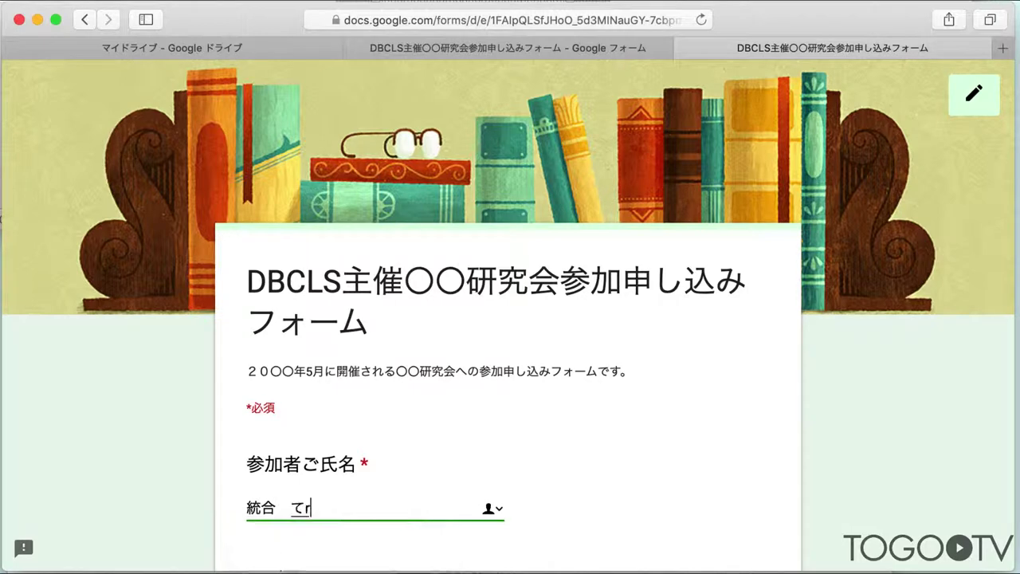
Step: Enter the participant's full name and the affiliation DBCLS in the application form
key("Return")
scroll(307, 356, "down", 5)
left_click(284, 368)
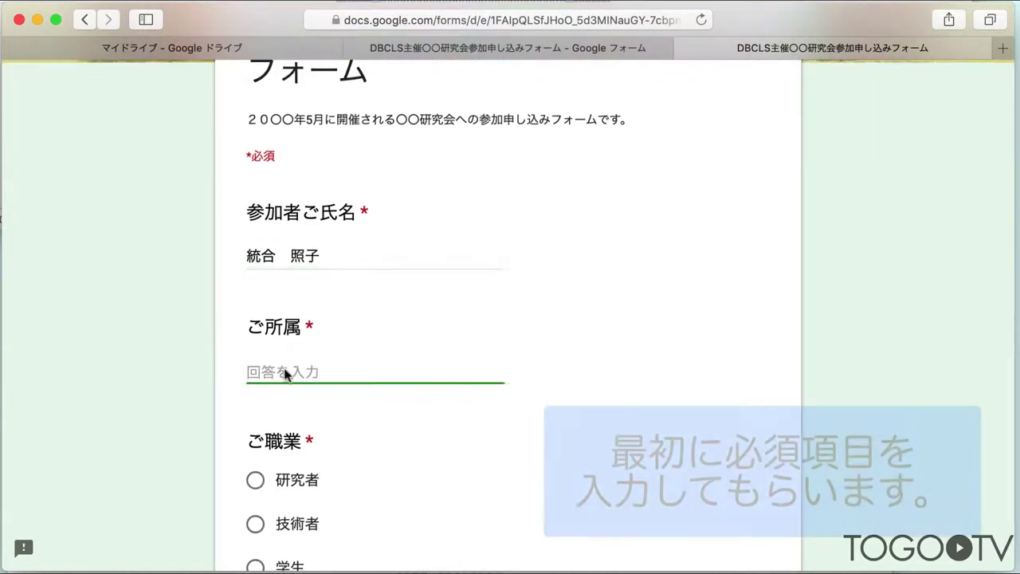
type("DBCLS")
Step: Choose 研究者 as the occupation, fill in the e-mail address, and continue to the form's second page
left_click(264, 481)
scroll(417, 485, "down", 5)
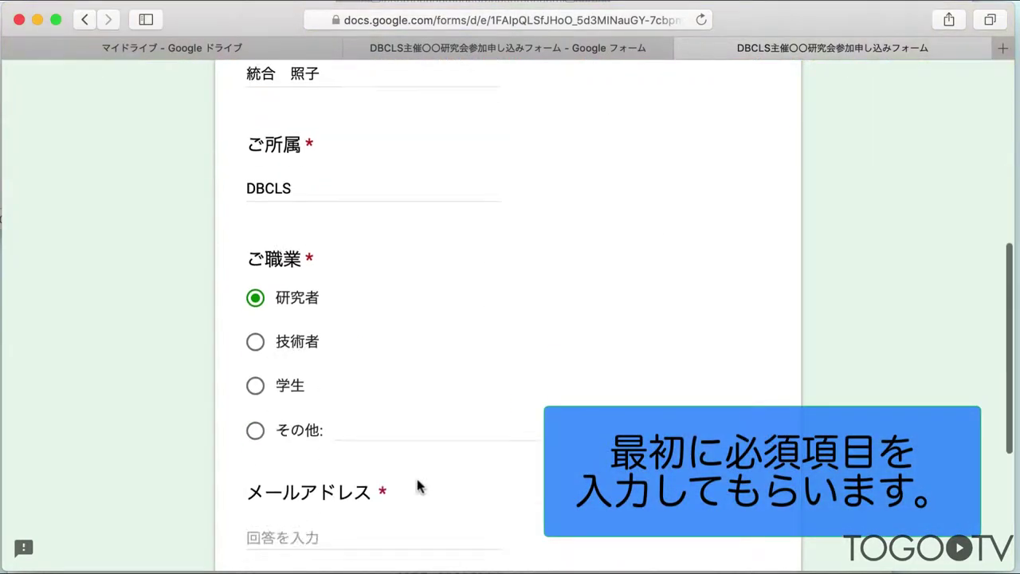
left_click(257, 451)
type("togotv")
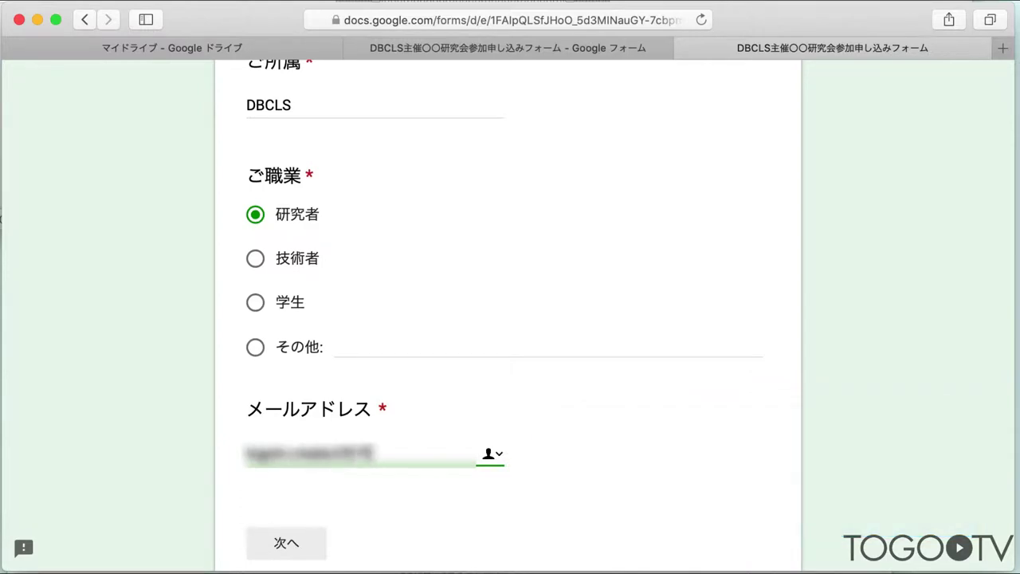
left_click(298, 542)
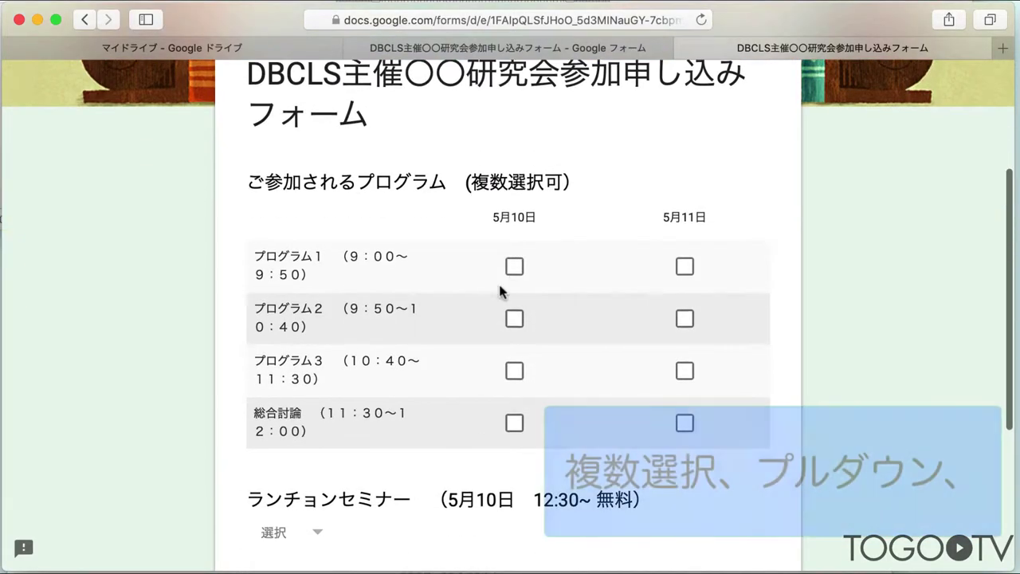
Step: Select programs 1, 2, 3 and 総合討論 for 5月10日, plus program 1 for 5月11日
left_click(514, 266)
left_click(514, 318)
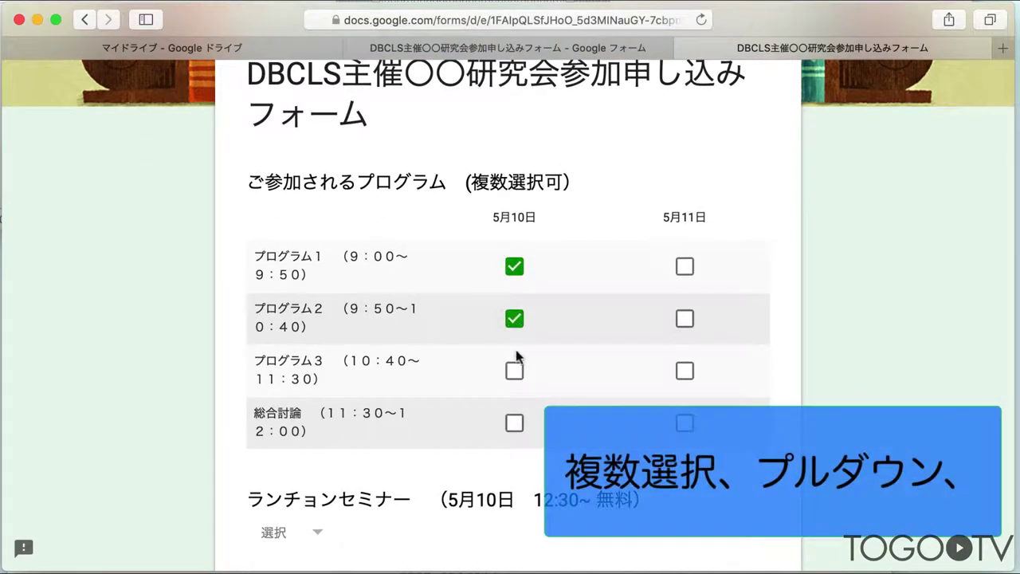
left_click(685, 266)
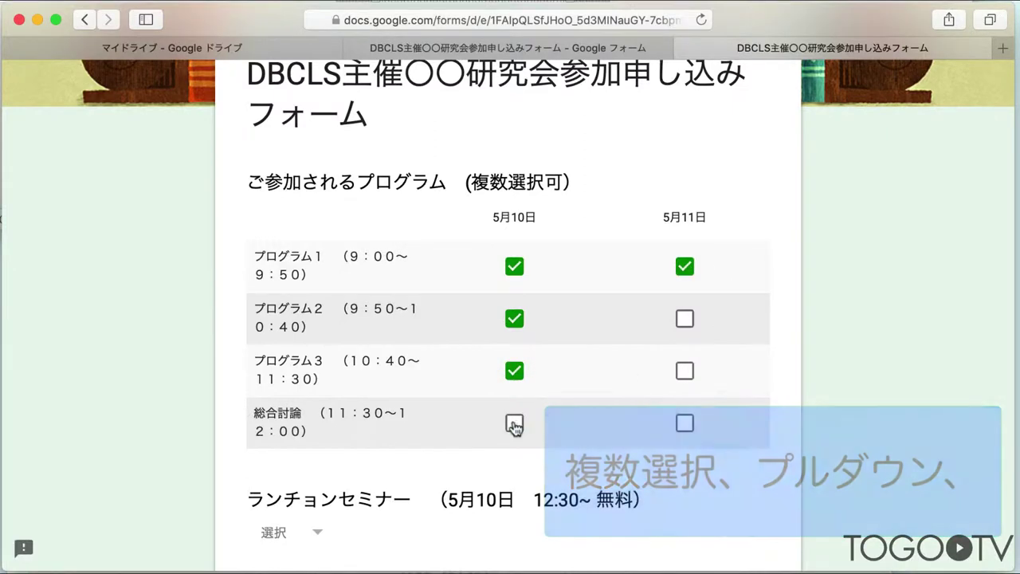
left_click(514, 422)
Step: Choose an answer for the ランチョンセミナー question and continue to the research subject page
scroll(514, 422, "down", 3)
left_click(319, 389)
left_click(301, 434)
left_click(376, 465)
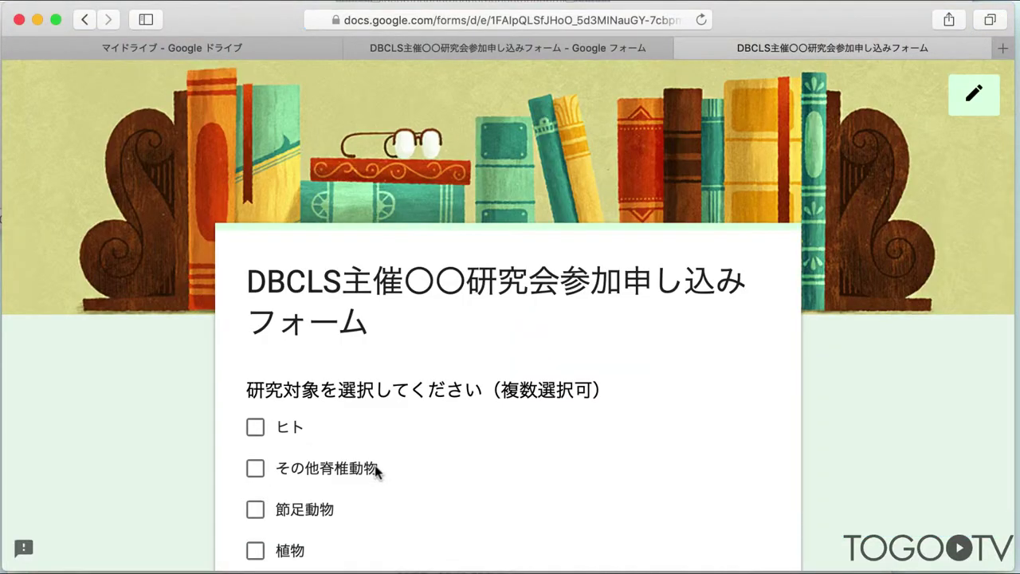
Step: Select 節足動物 and その他 as research subjects, set the bioinformatics level to 1, and submit the response
scroll(337, 353, "down", 5)
left_click(255, 292)
left_click(255, 416)
scroll(380, 353, "down", 3)
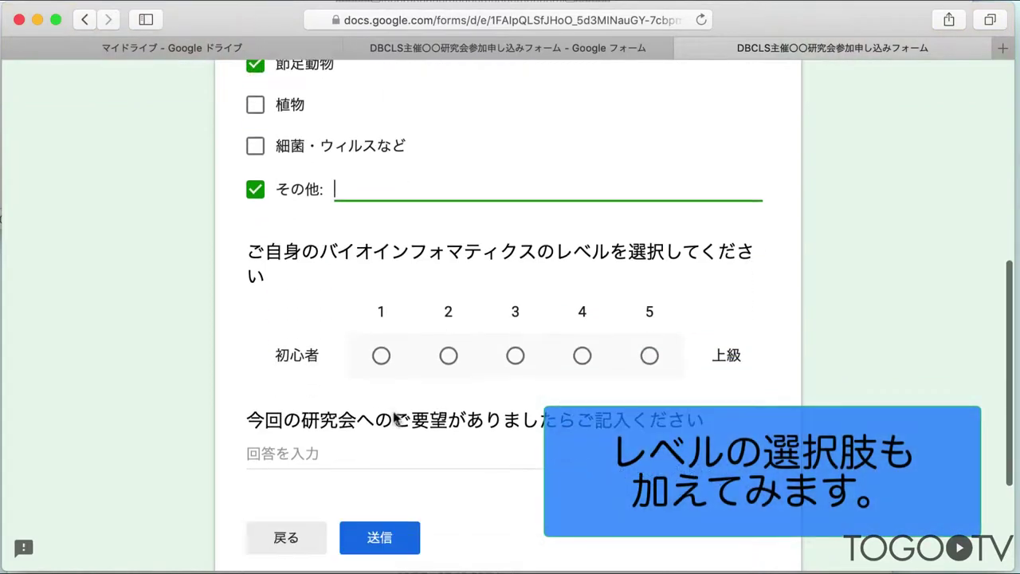
left_click(380, 353)
scroll(381, 356, "down", 1)
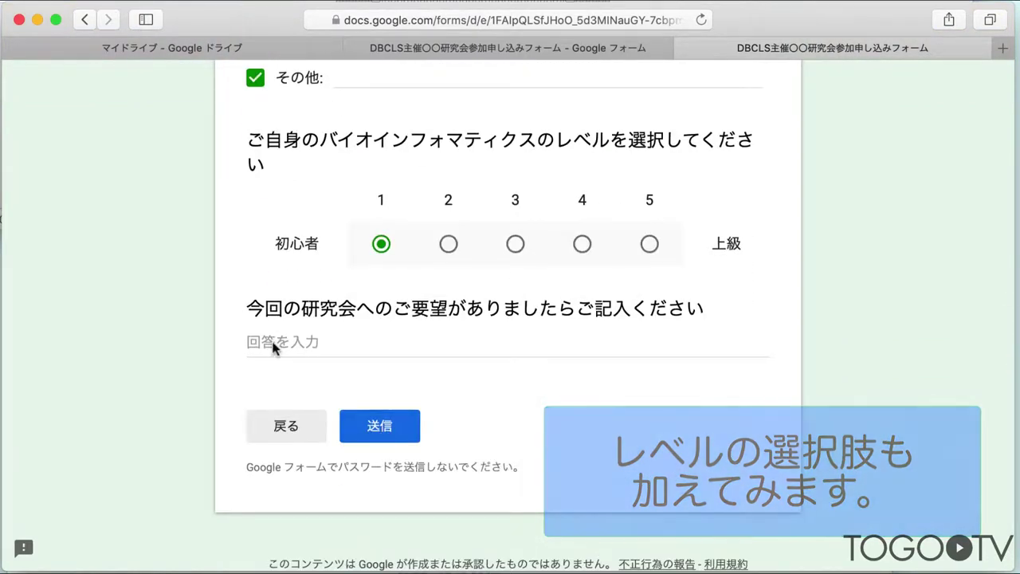
left_click(373, 421)
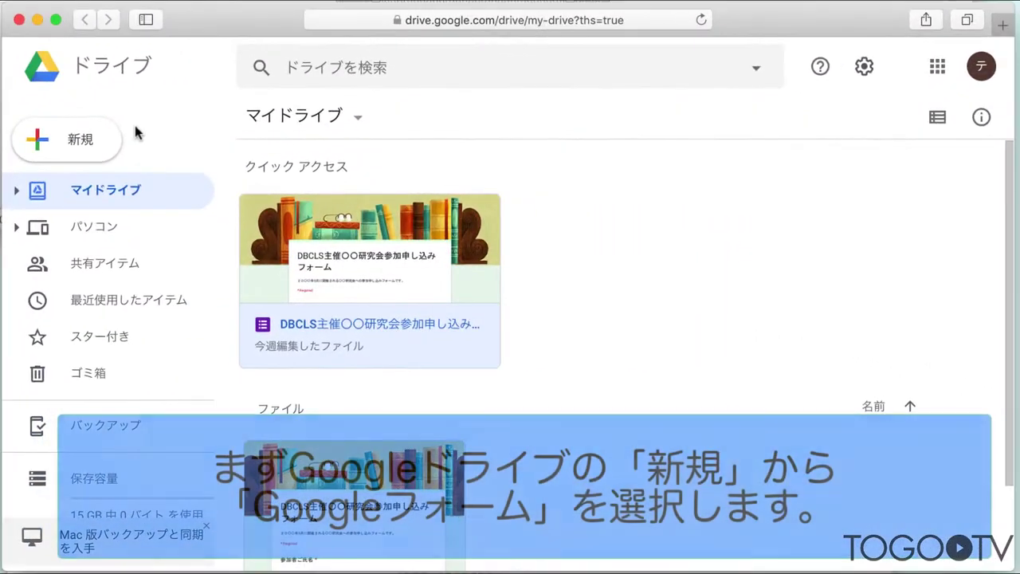
Step: Create a new blank Google Form from Google Drive
left_click(91, 140)
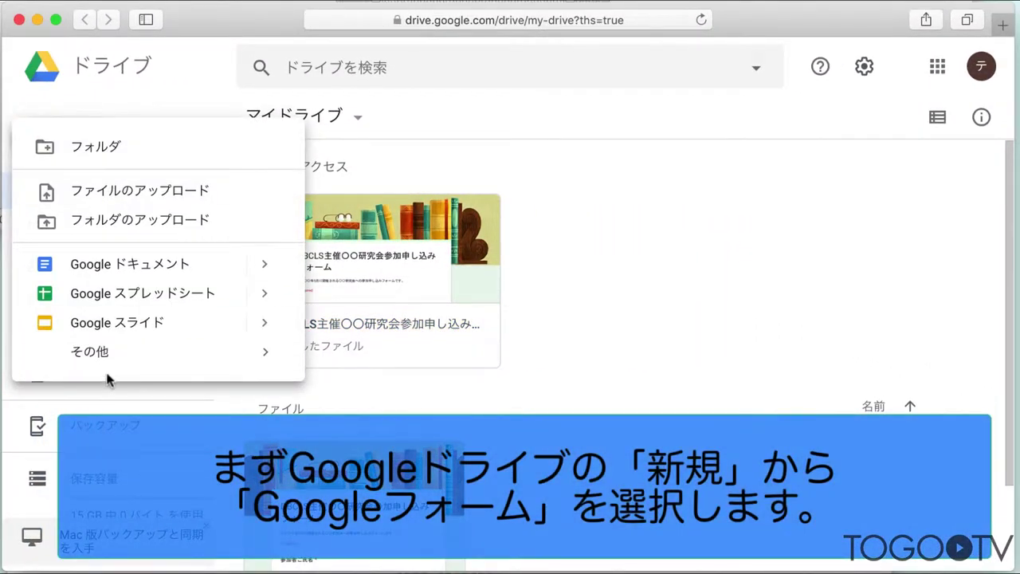
mouse_move(100, 359)
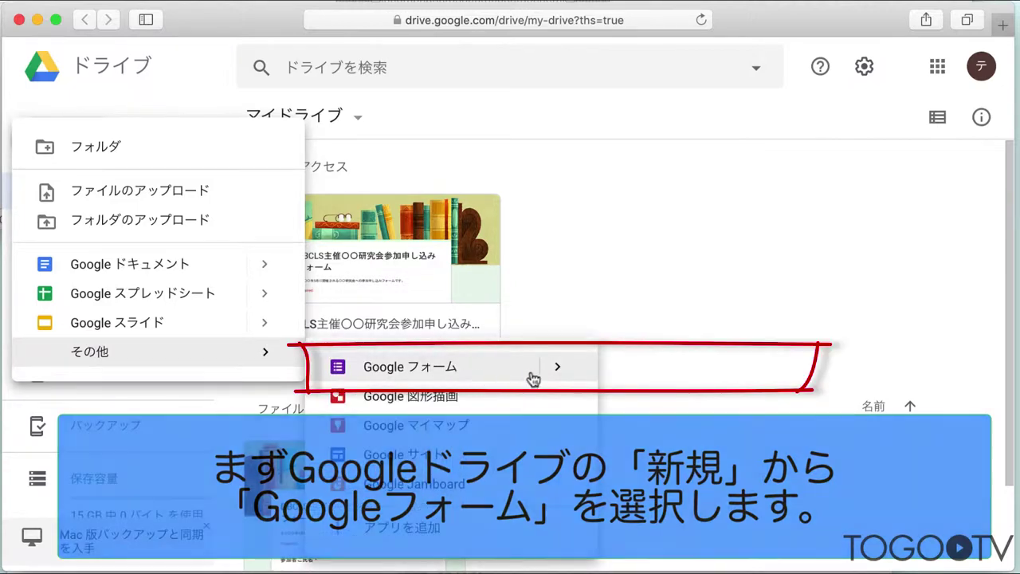
mouse_move(558, 368)
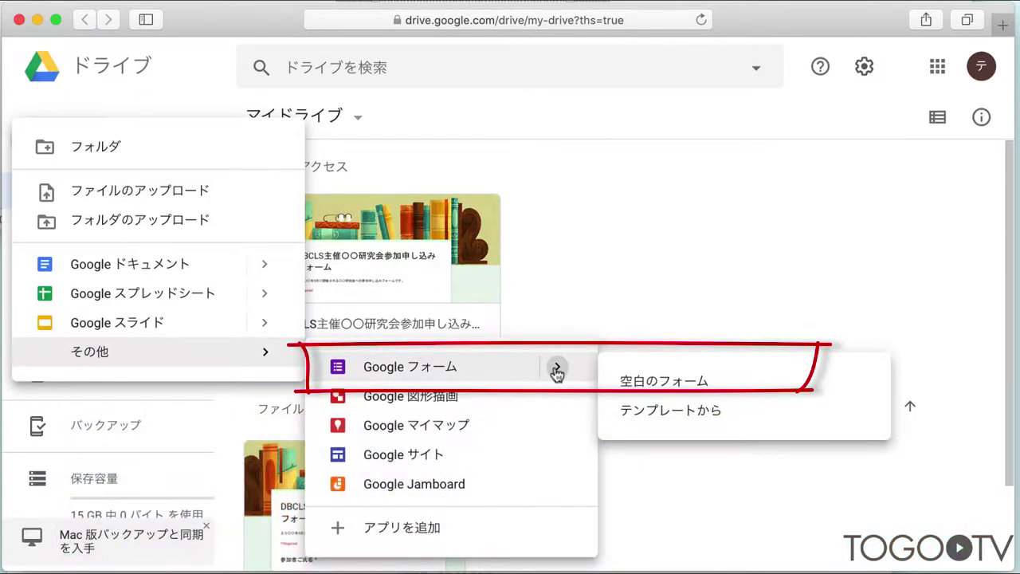
left_click(657, 385)
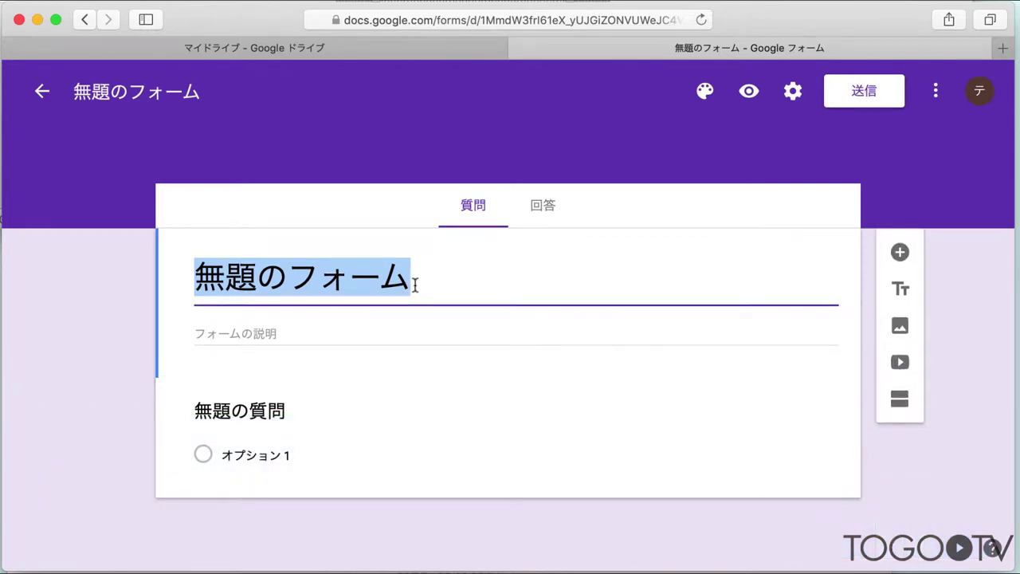
Step: Title the form DBCLS主催〇〇研究会参加申し込みフォーム
type("DBCLS主催")
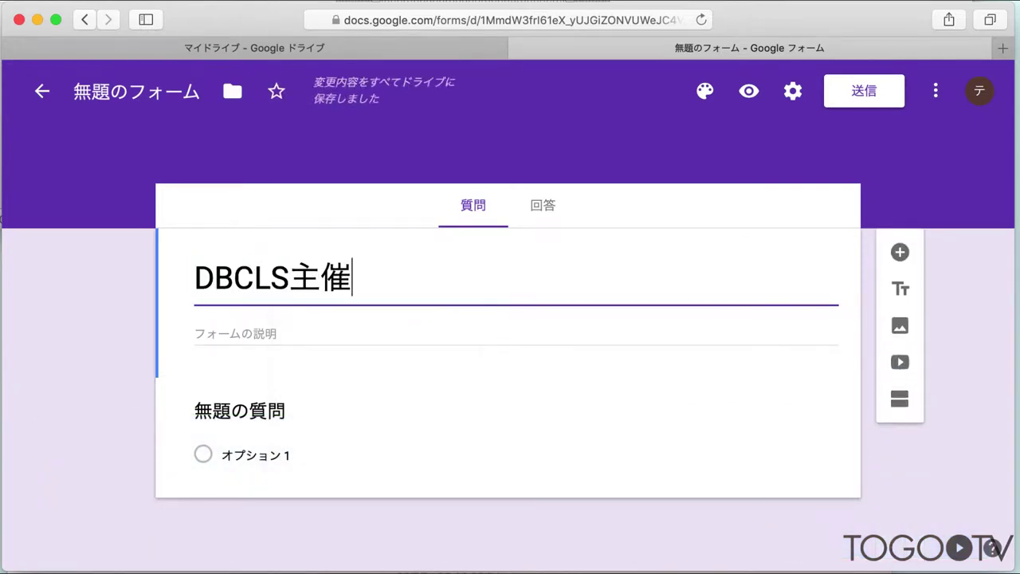
type("〇〇研究会参加申し込みフォ")
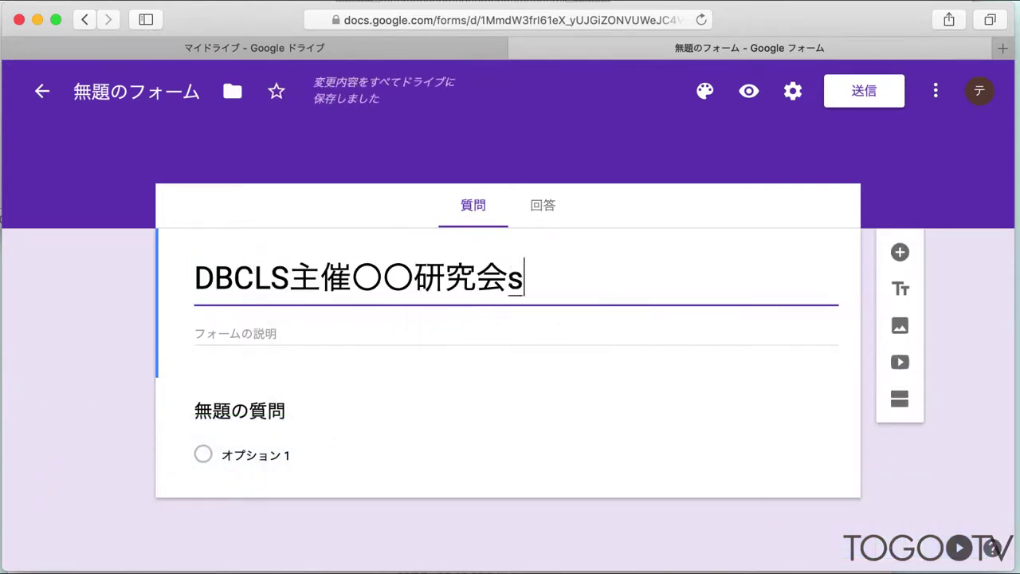
type("ーム")
key("Return")
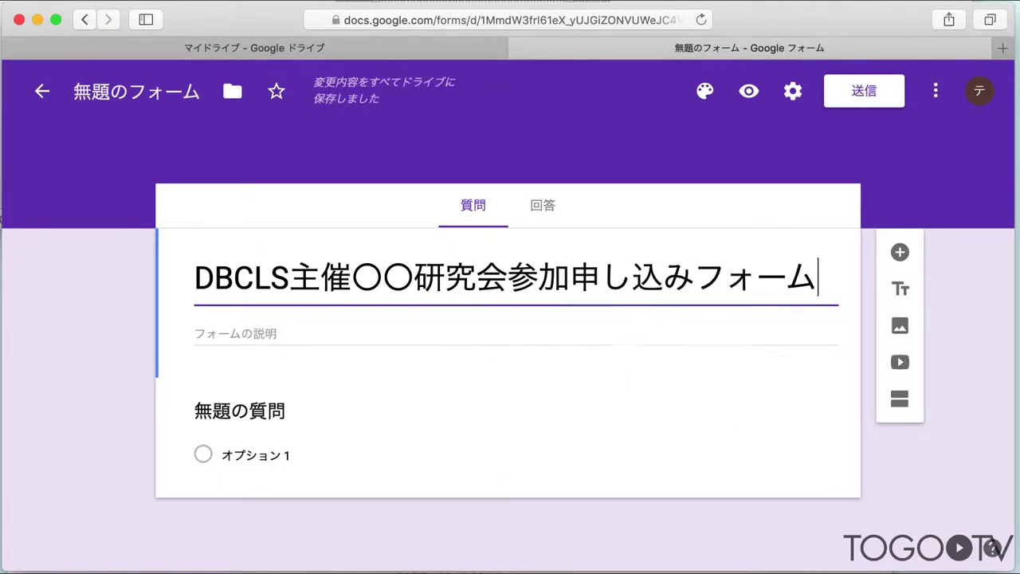
Step: Set the form description to "２０〇〇年5月に開催される〇〇研究会への参加申し込みフォームです。"
left_click(195, 333)
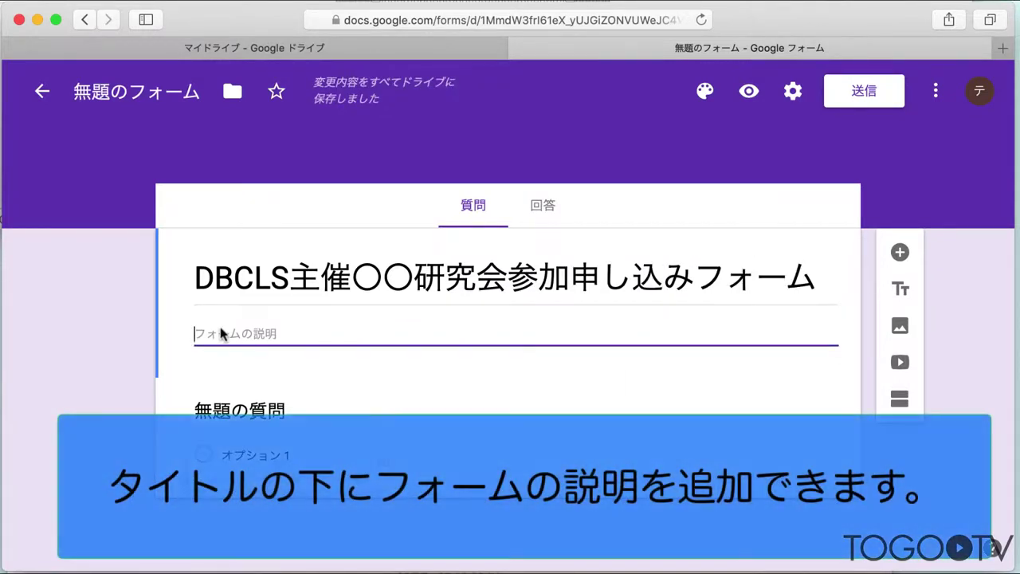
type("20marumaru")
key("Return")
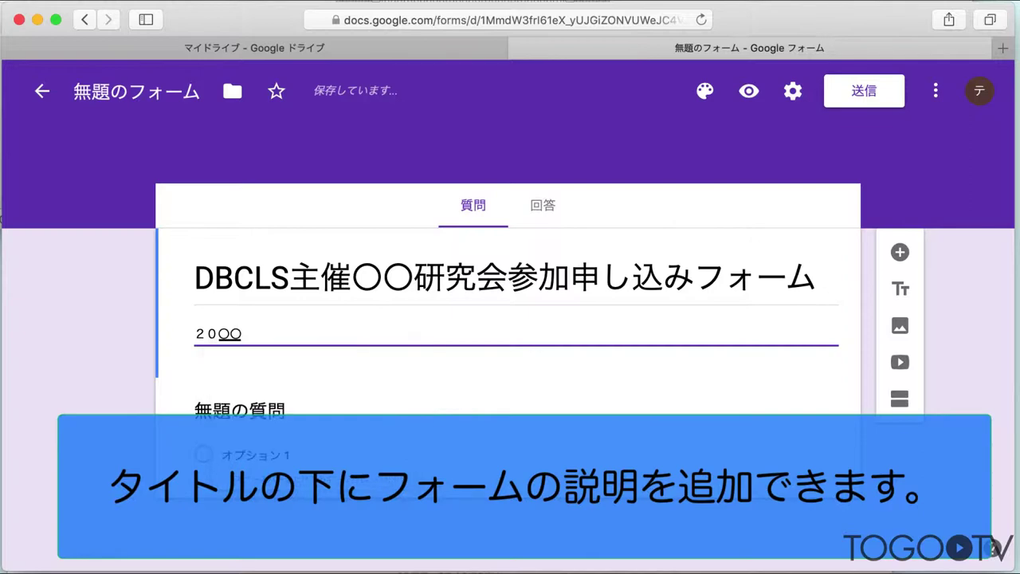
type("nen")
key("Return")
type("5gatunikaisaisareru")
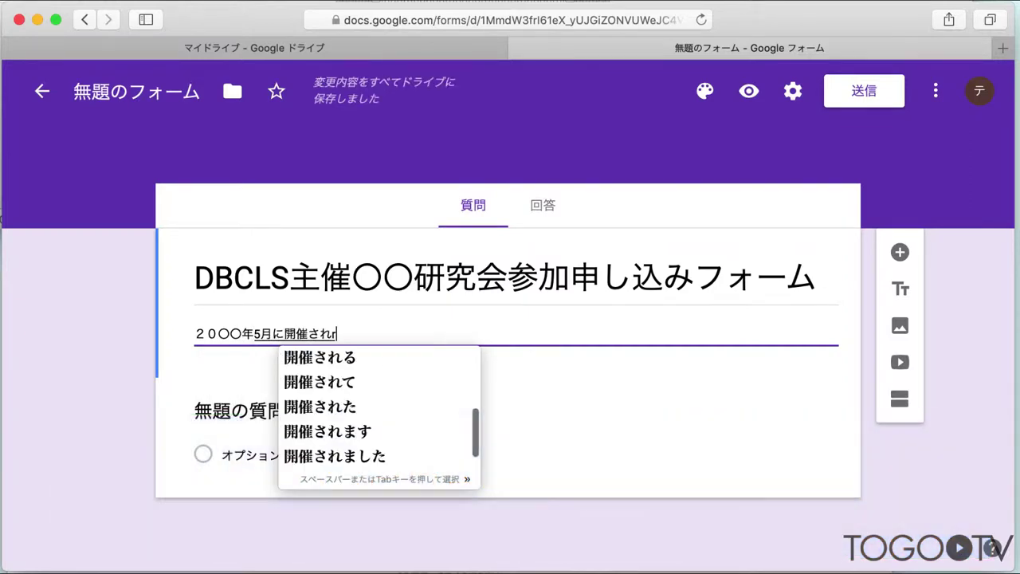
key("Return")
type("marumaru")
key("Return")
type("kenkyuukaih")
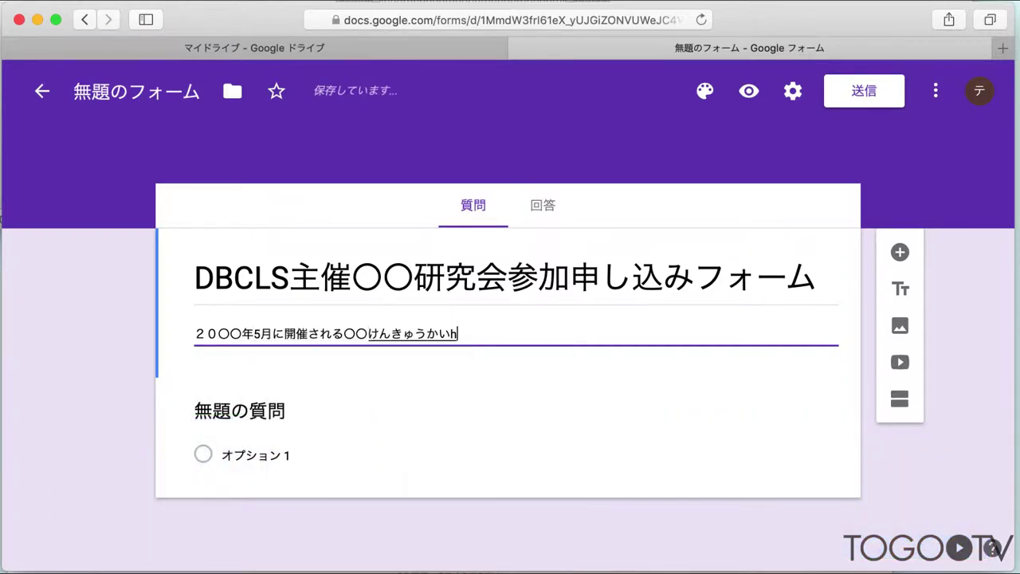
type("enosankamousikomi")
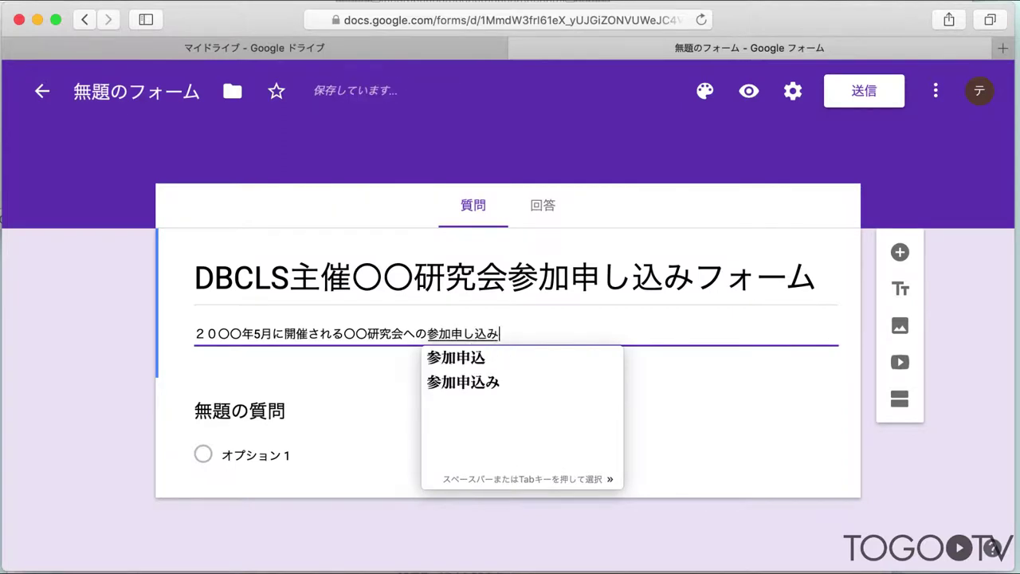
type("fo-mudesu.")
key("Return")
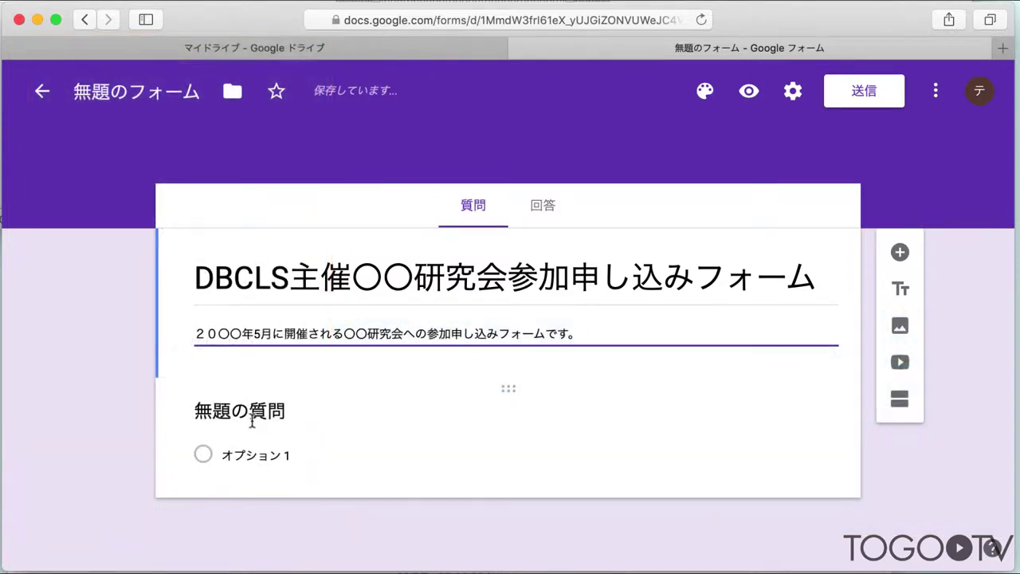
Step: Rename the untitled first question to 参加者ご氏名
left_click(252, 422)
type("sankasha")
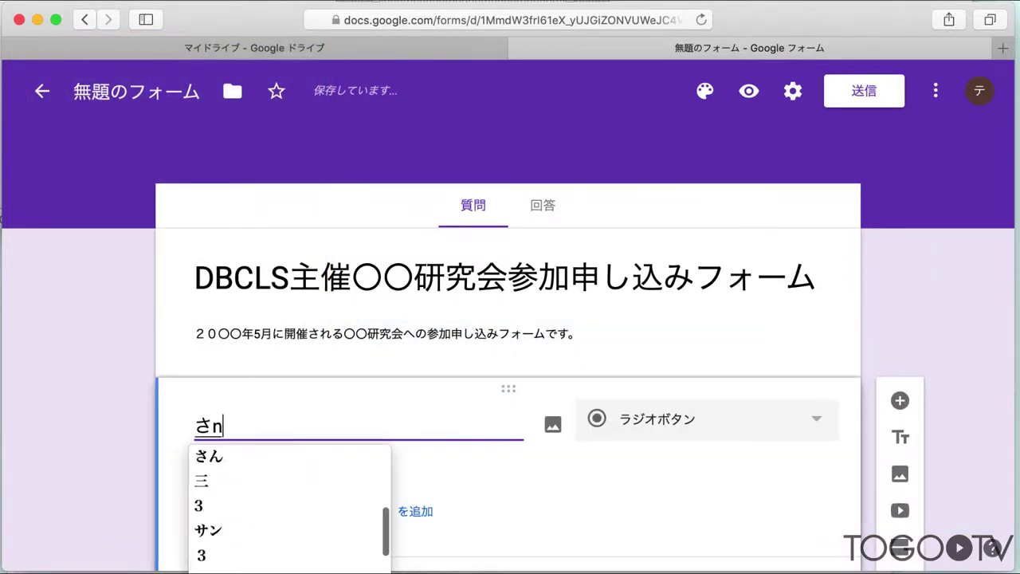
key("Return")
type("goshime")
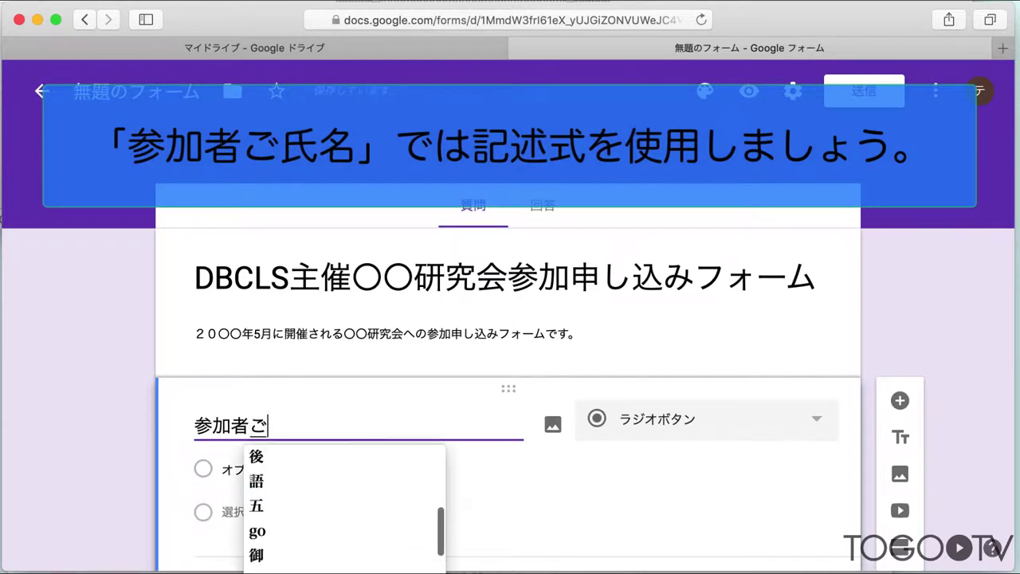
key("space")
key("Return")
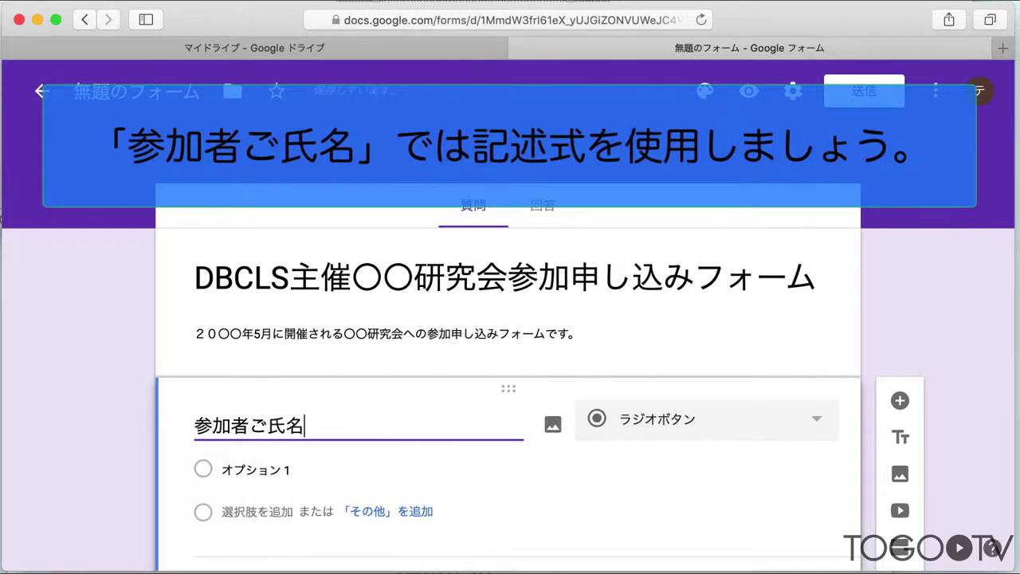
Step: Set the 参加者ご氏名 question to the short-answer type 記述式 and make it required
left_click(812, 425)
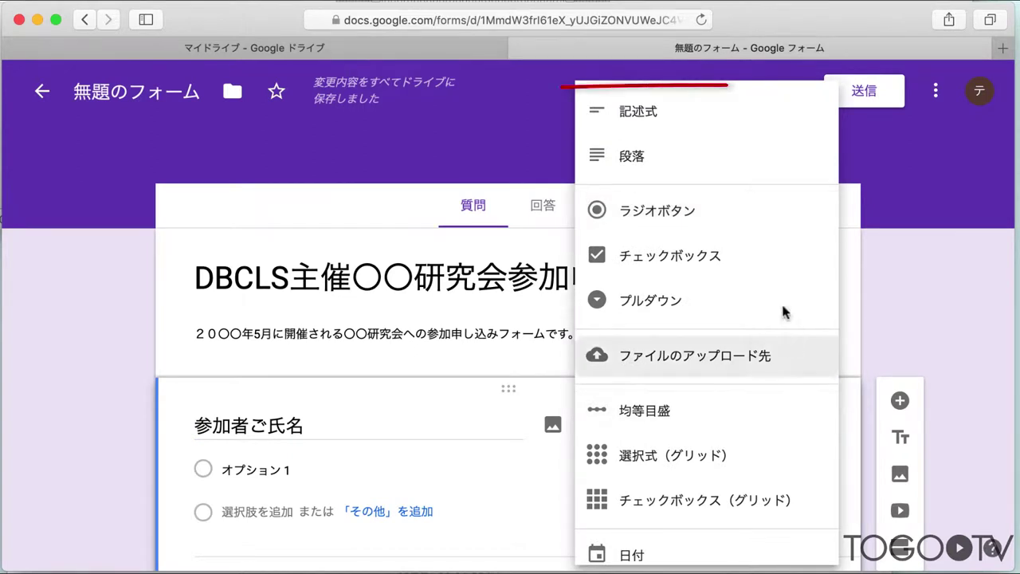
left_click(746, 125)
scroll(551, 476, "down", 2)
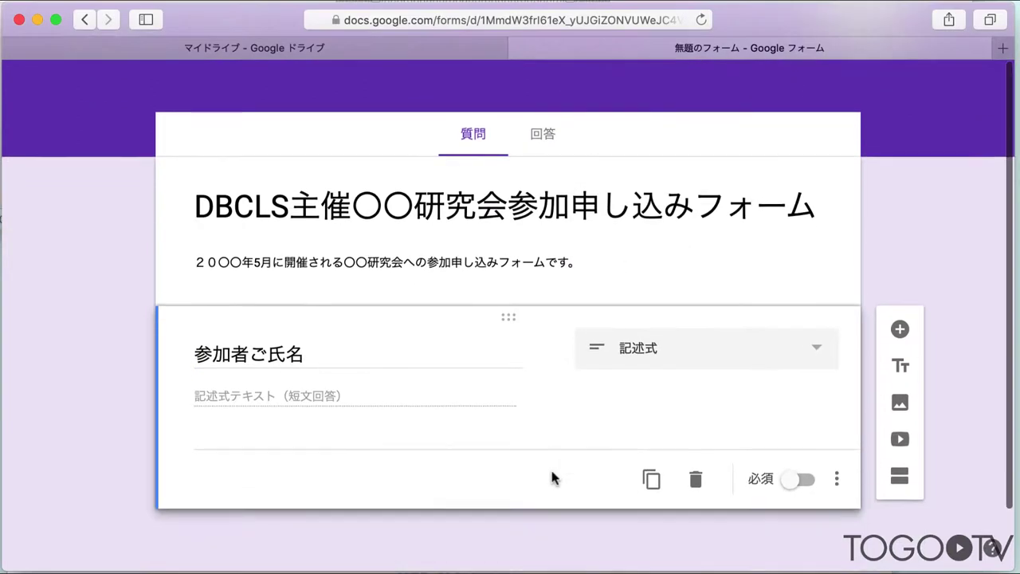
Step: Add a required short-answer question (記述式) titled ご所属 below the name question
left_click(900, 336)
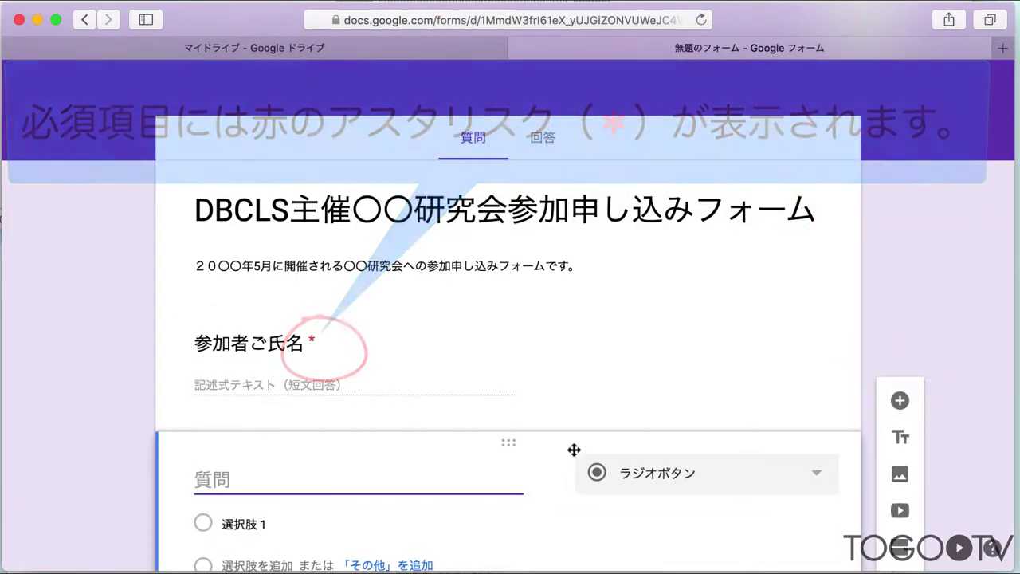
type("ご")
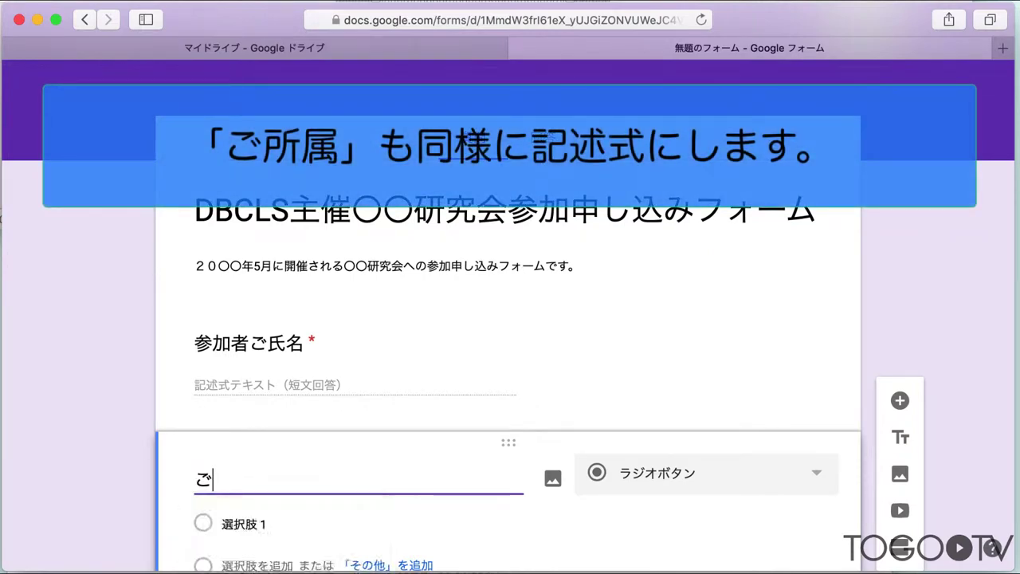
type("所属")
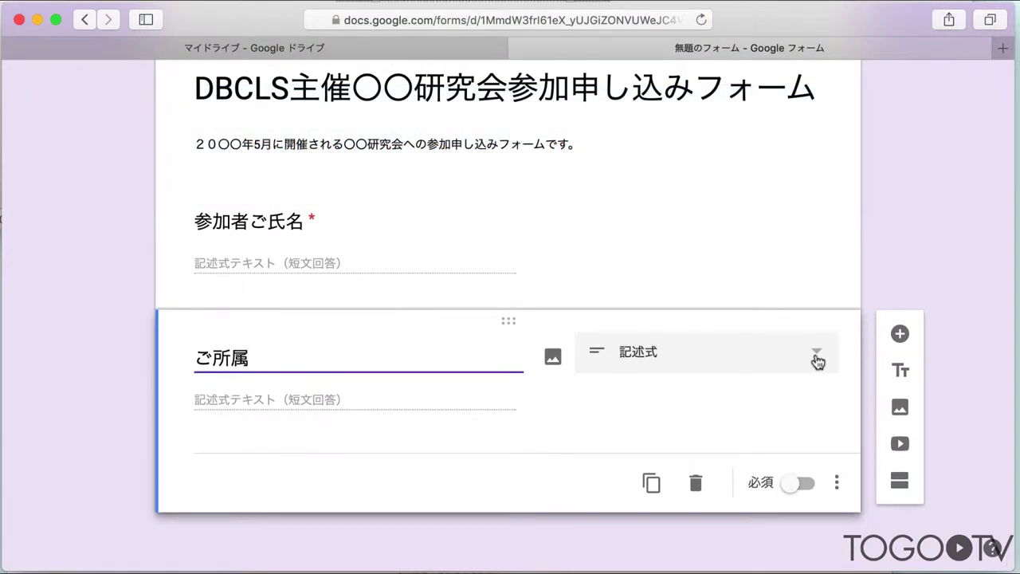
Step: Add a ラジオボタン question titled ご職業 below the ご所属 question
left_click(900, 335)
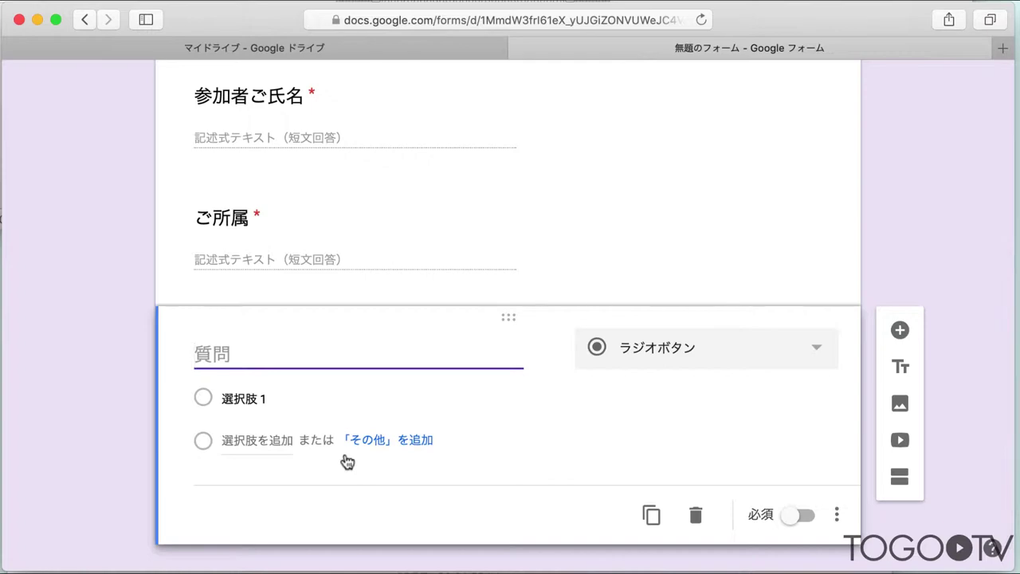
type("ご職業")
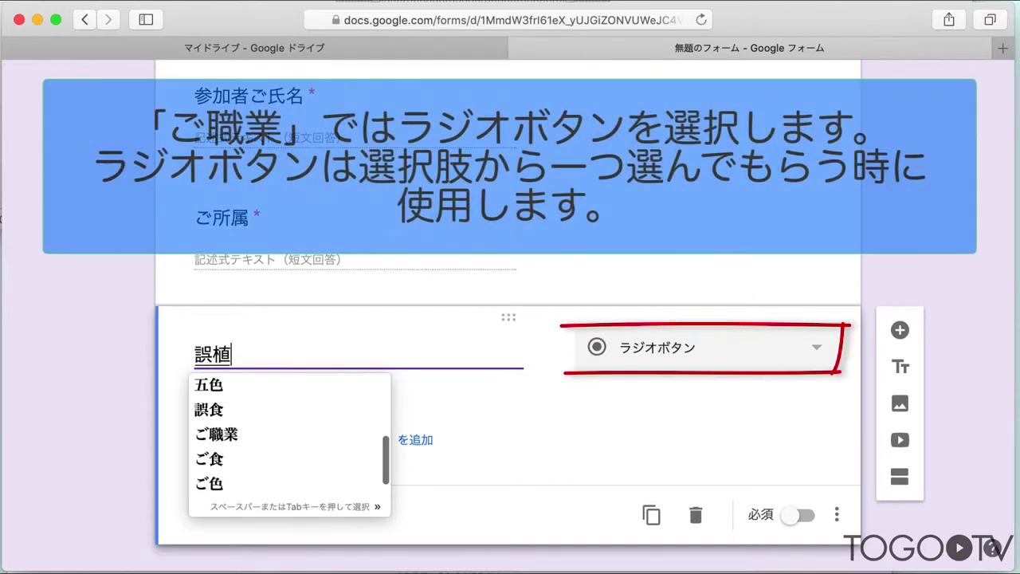
key("Return")
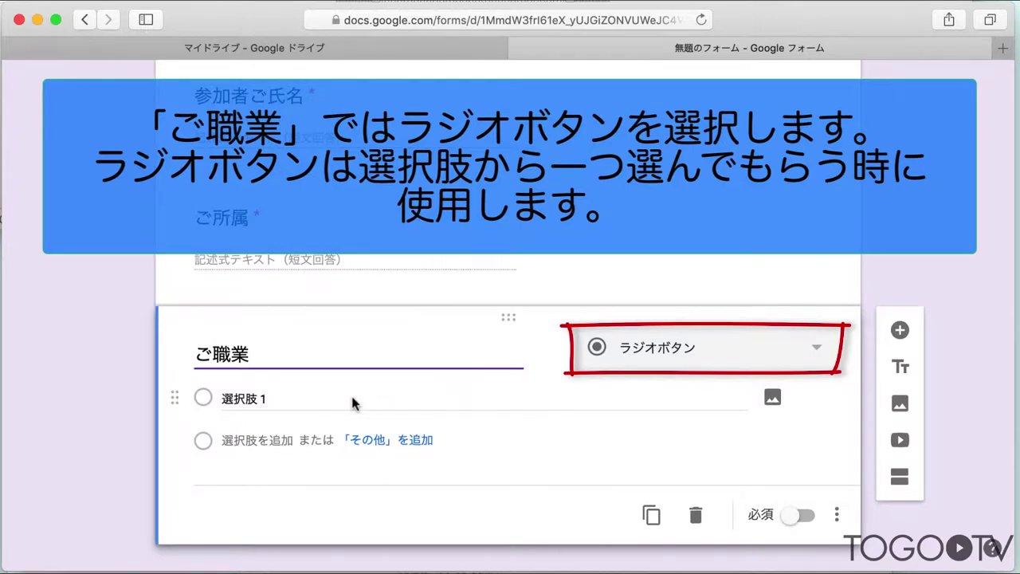
Step: Give the ご職業 question the options 研究者, 技術者, 学生 and その他, and make it required
left_click(297, 406)
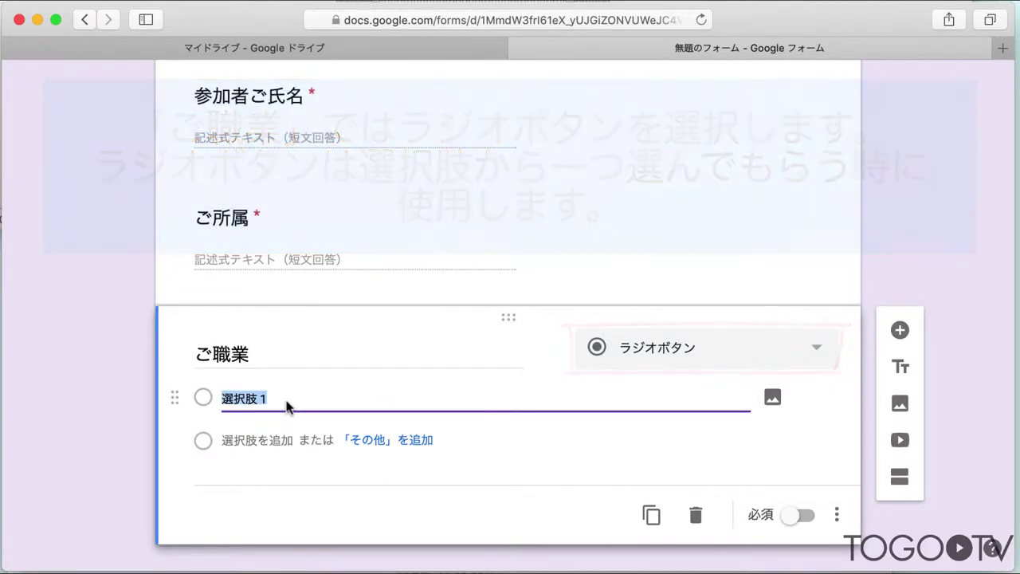
key("BackSpace")
type("研究者")
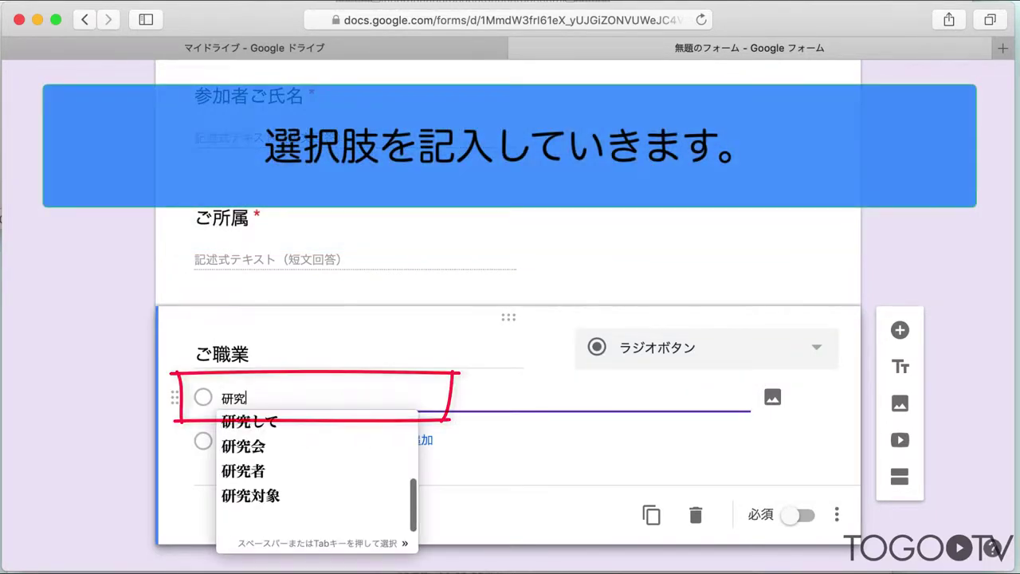
key("Return")
left_click(288, 439)
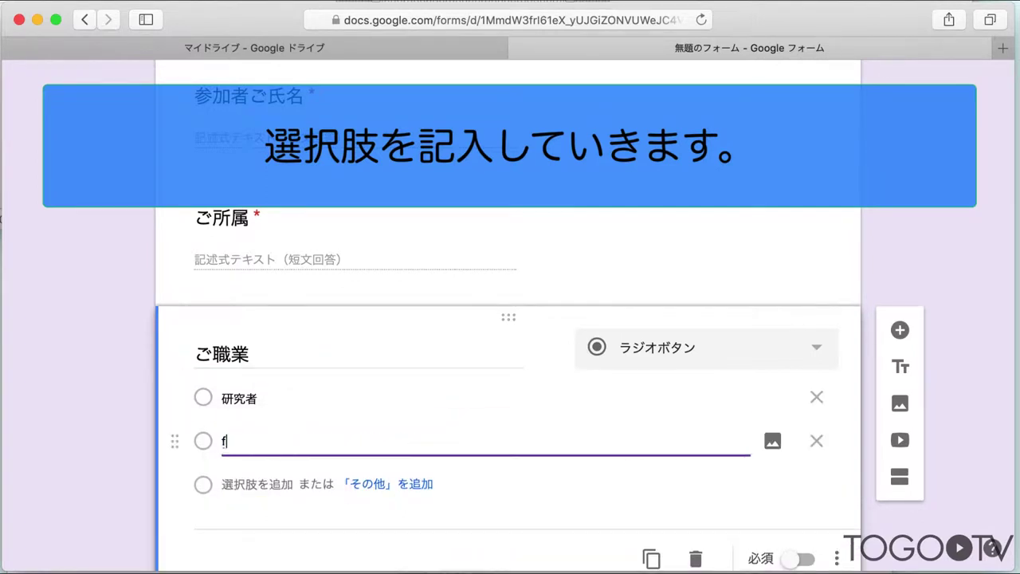
type("技術者")
key("Return")
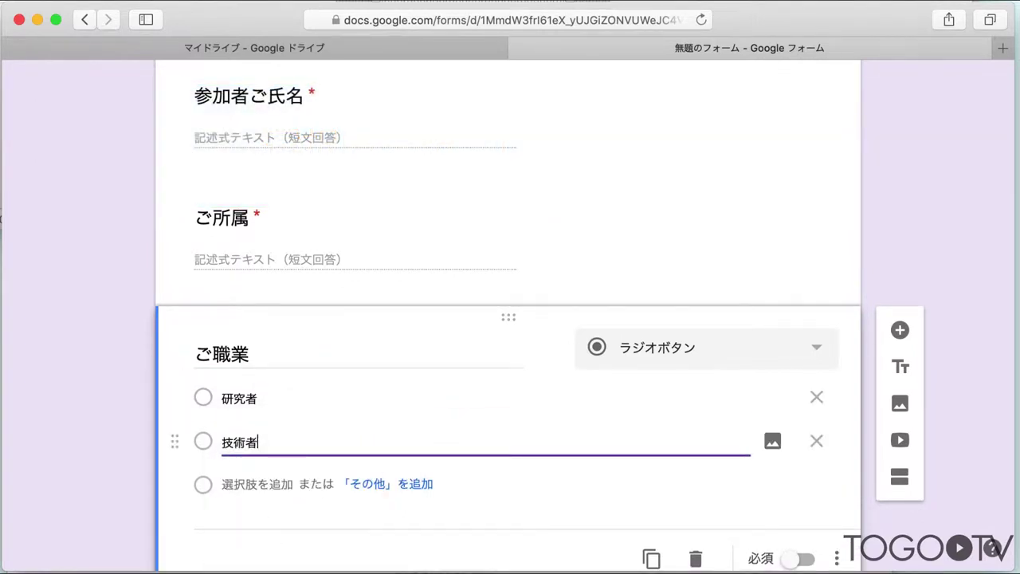
left_click(290, 484)
type("学生")
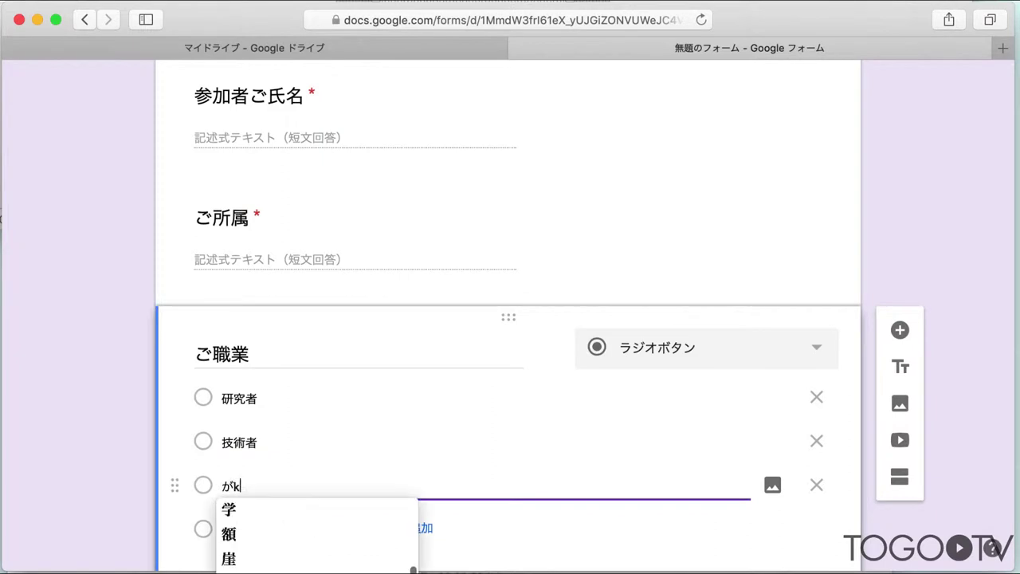
key("Return")
left_click(366, 529)
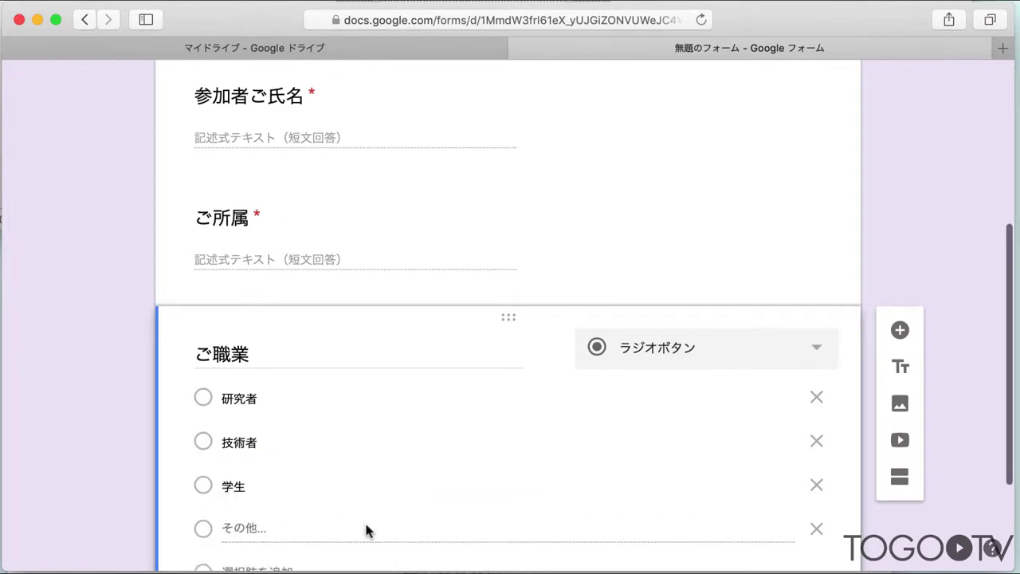
scroll(365, 521, "down", 3)
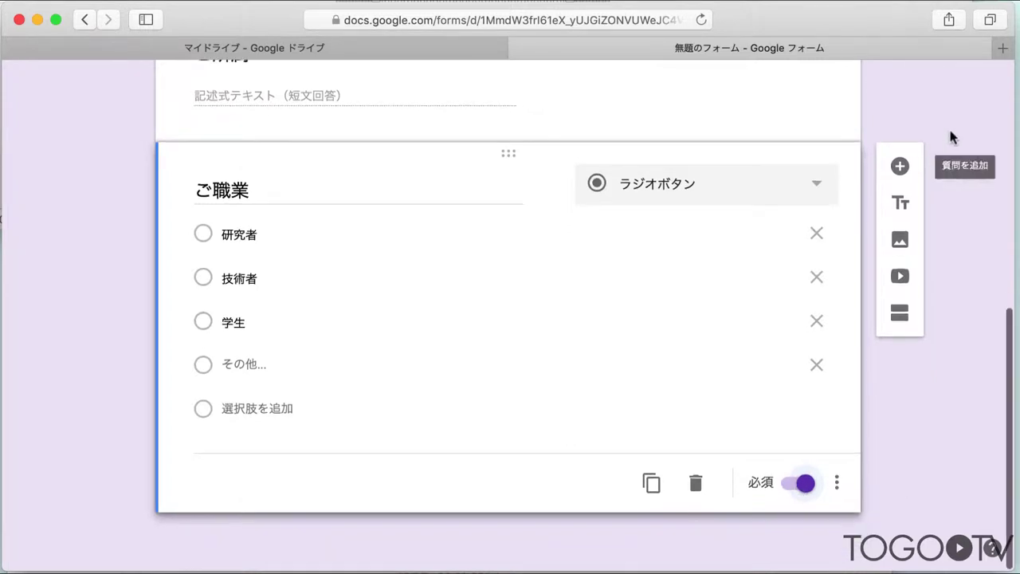
Step: Add a required short-answer question (記述式) titled メールアドレス below the ご職業 question
left_click(900, 166)
type("メールアドレス")
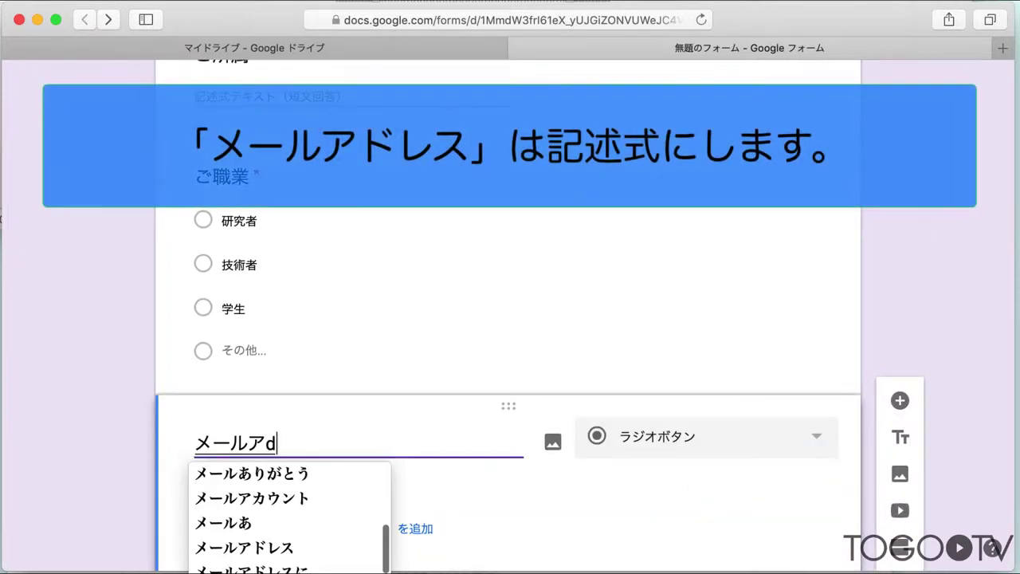
key("Return")
left_click(811, 443)
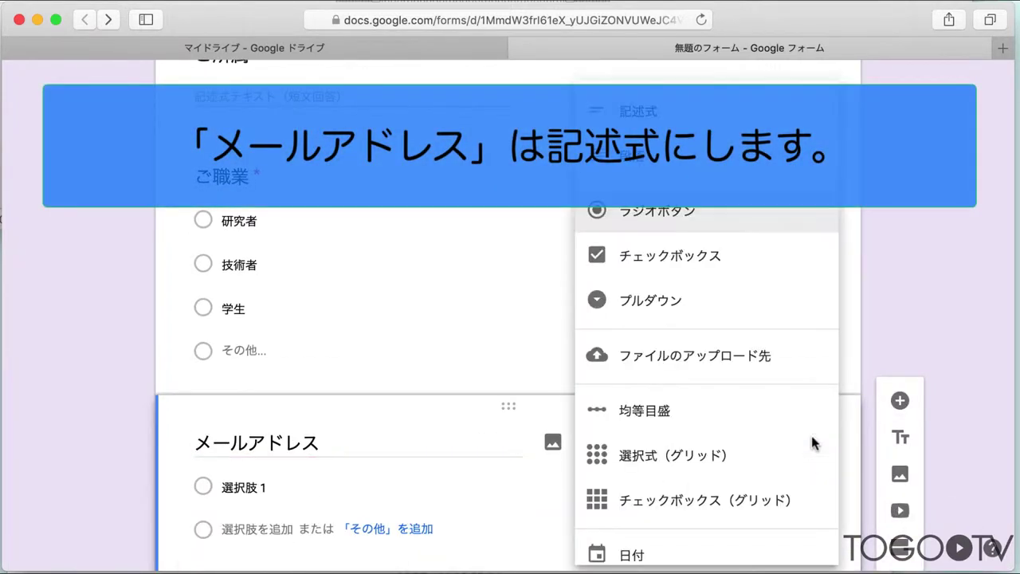
left_click(700, 110)
scroll(717, 478, "down", 2)
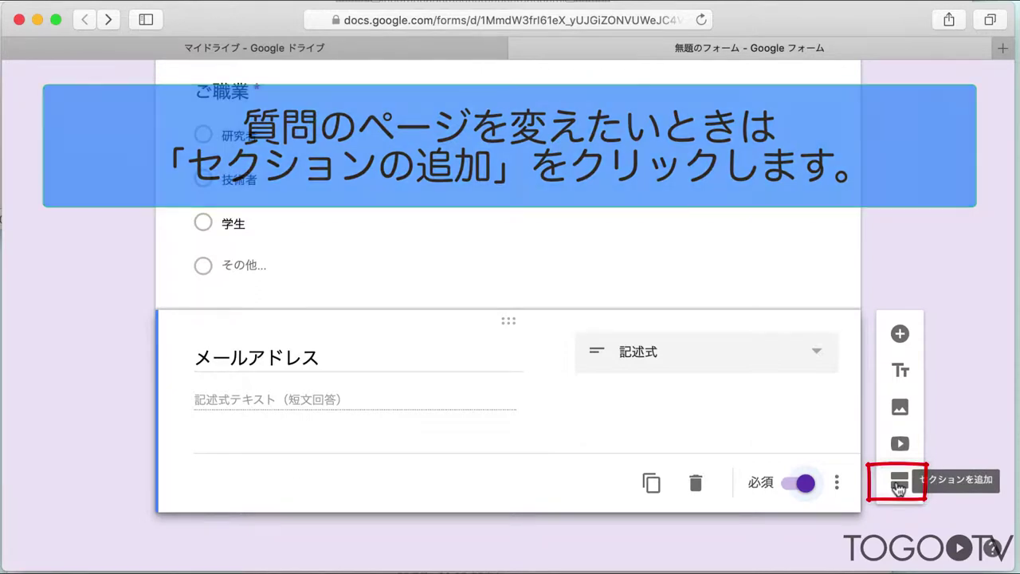
Step: Add a second section to the form containing a question titled ご参加されるプログラム（複数選択可）
left_click(899, 483)
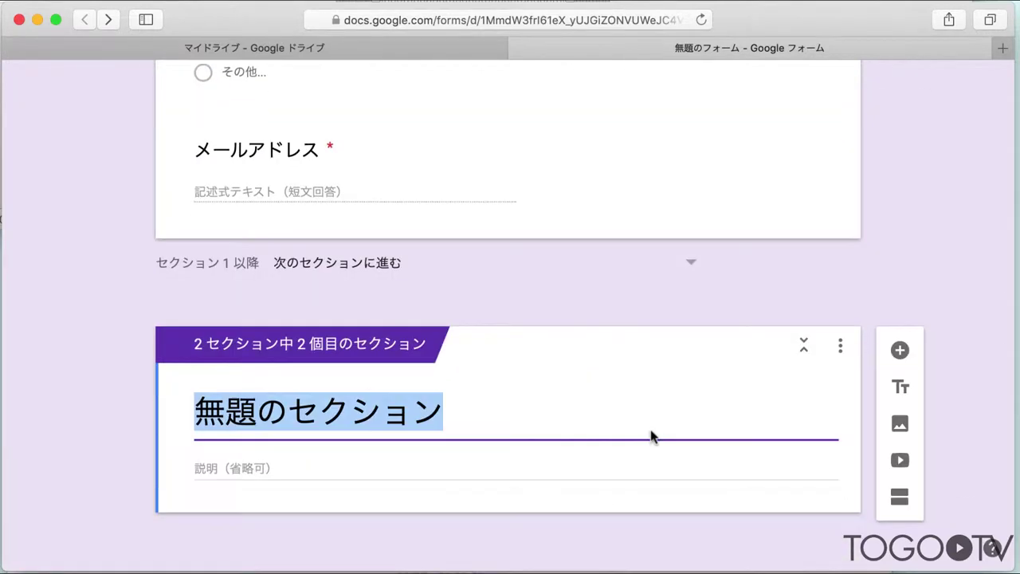
left_click(897, 357)
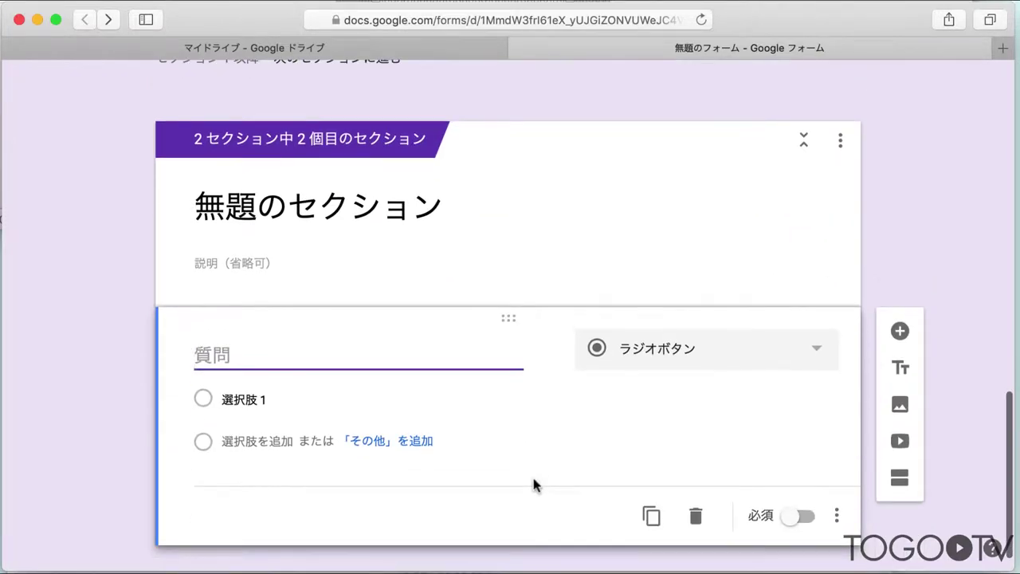
type("ご参加される")
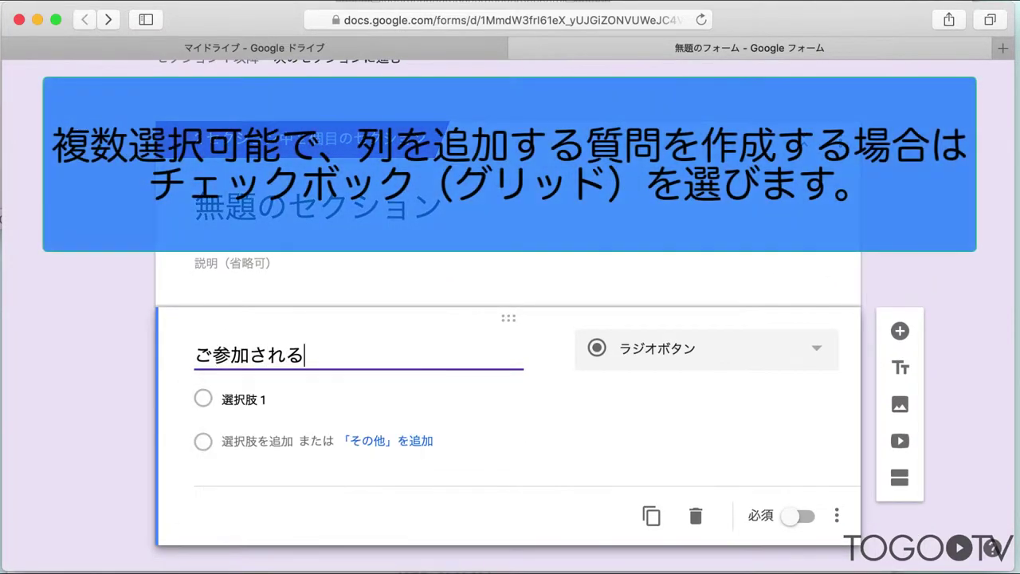
type("プログラム")
key("Return")
type("（")
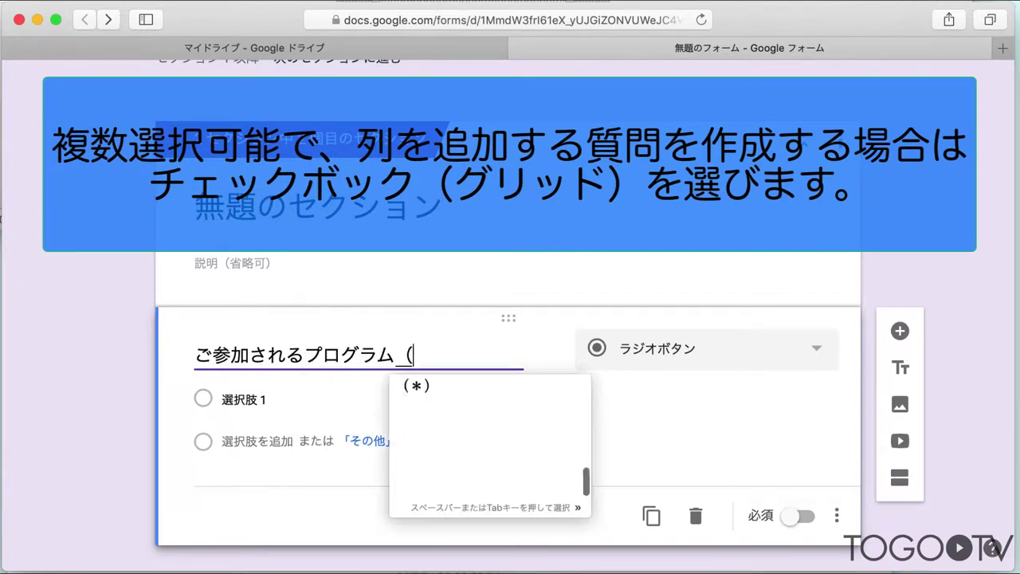
type("服数選択可")
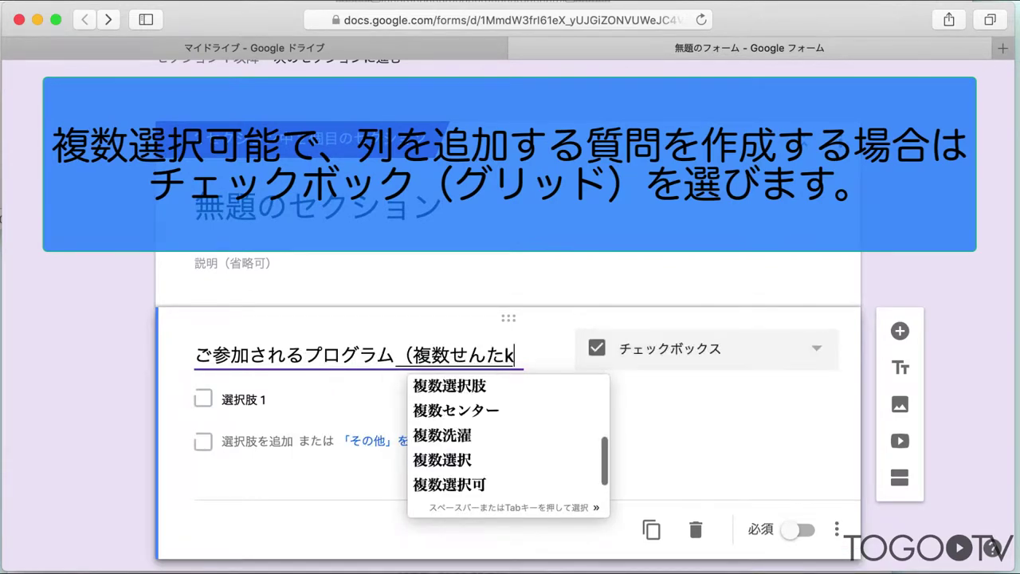
type("）")
key("Return")
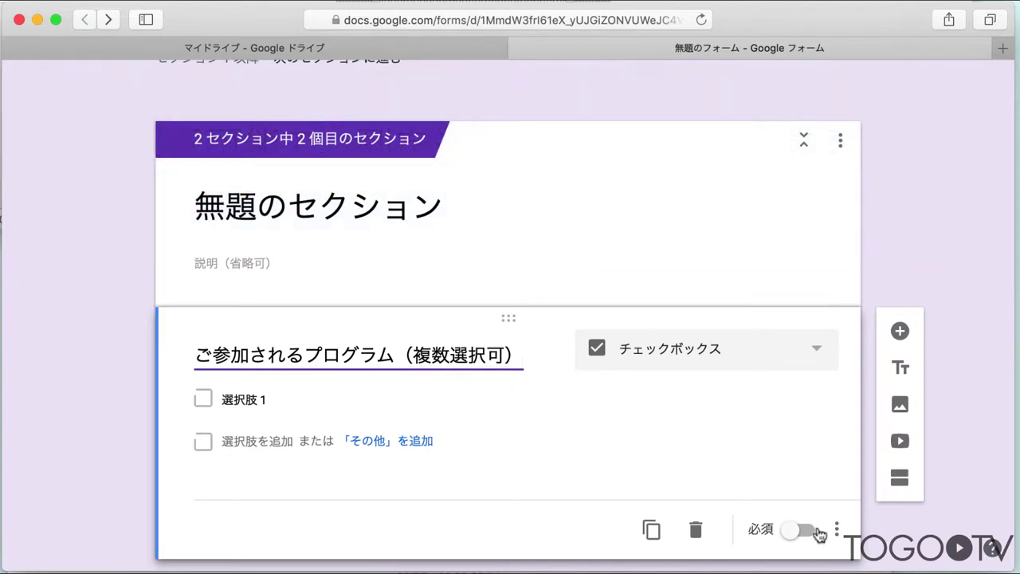
Step: Make the program question a チェックボックス（グリッド） with rows プログラム１ （9:00~9:50）, プログラム２ （9:50~10:40）, プログラム３ （10:40~11:30）, 総合討論 （11:30~12:00） and columns 5月10日, 5月11日
left_click(818, 353)
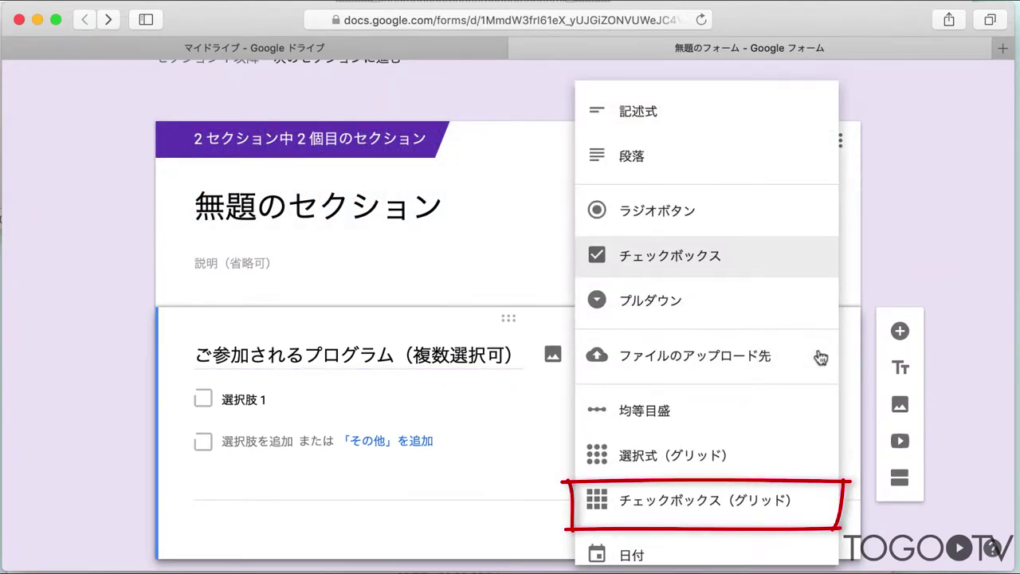
left_click(807, 488)
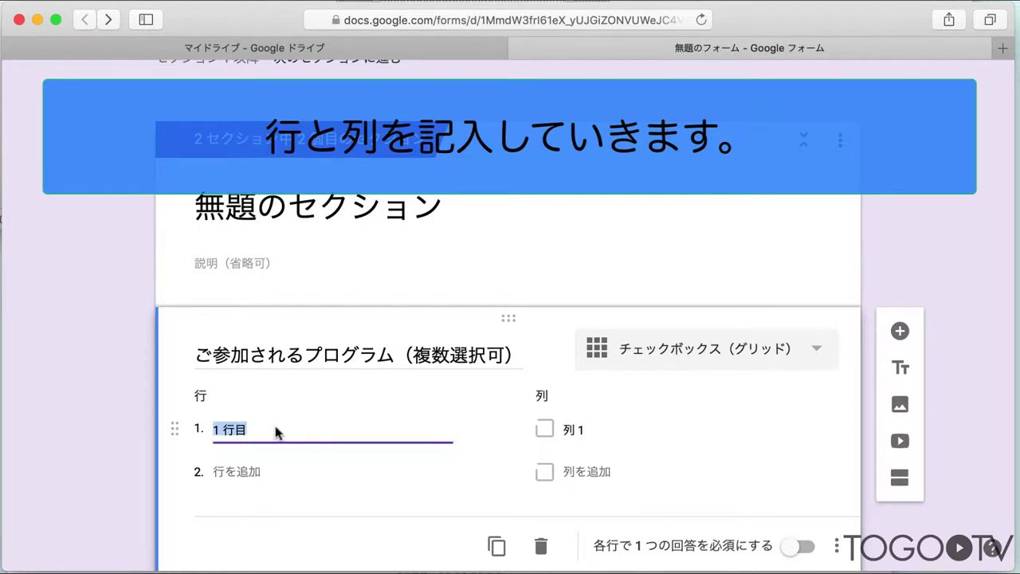
type("プログラム")
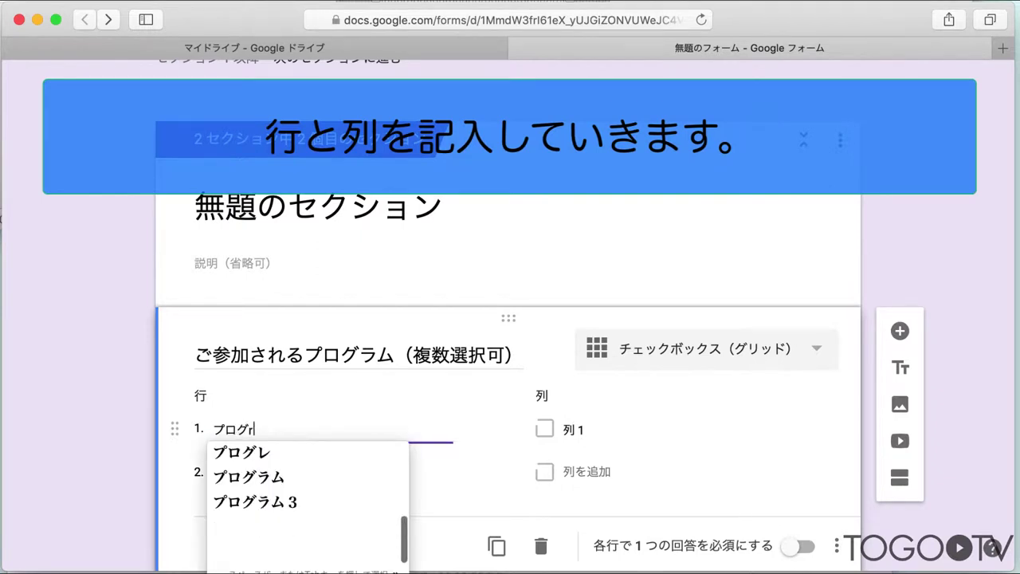
key("Return")
type("11日")
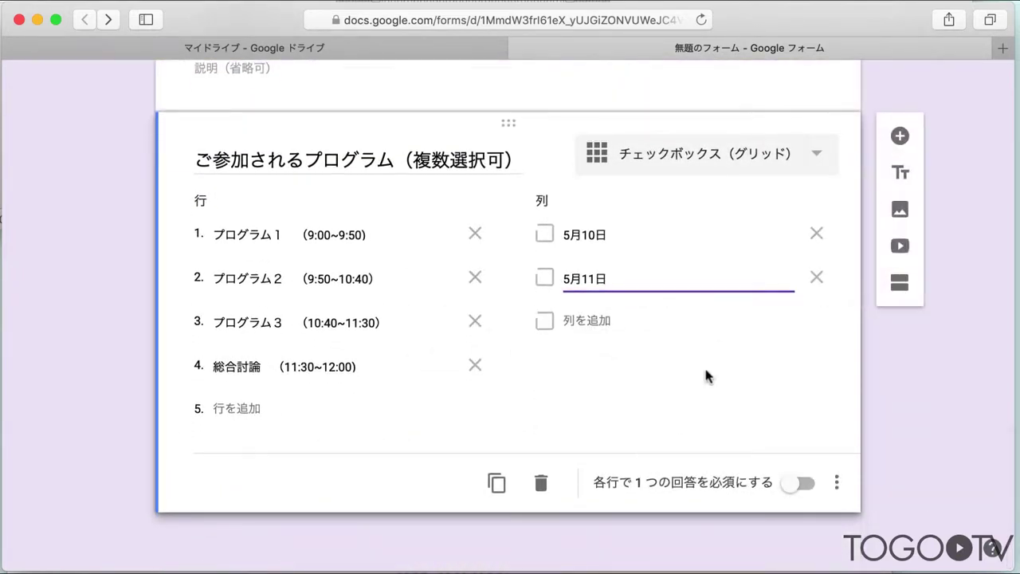
Step: Add a question titled "ランチョンセミナー （5月10日12:30〜 参加無料）" below the program grid
left_click(900, 138)
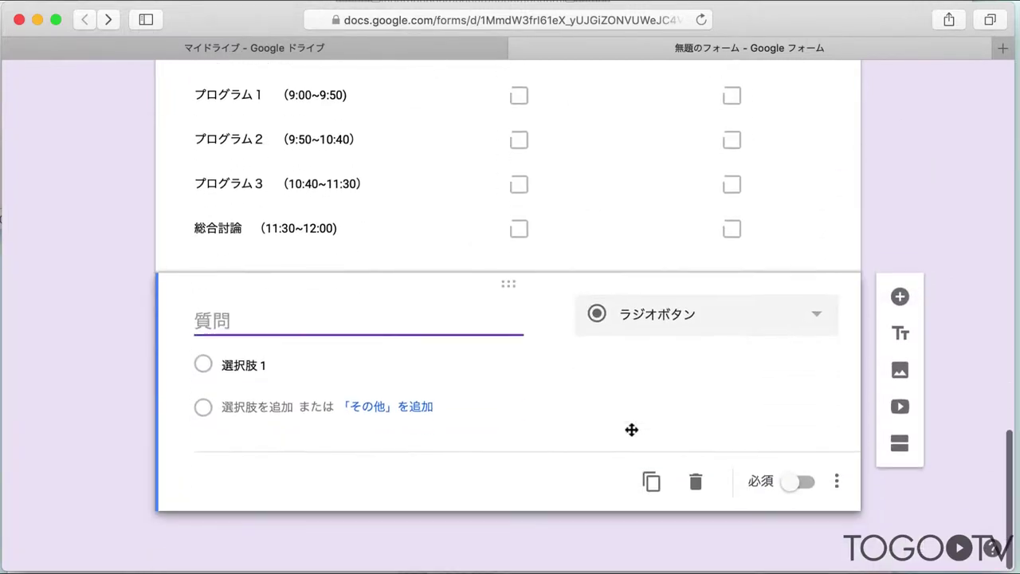
type("ランチョンセミナー")
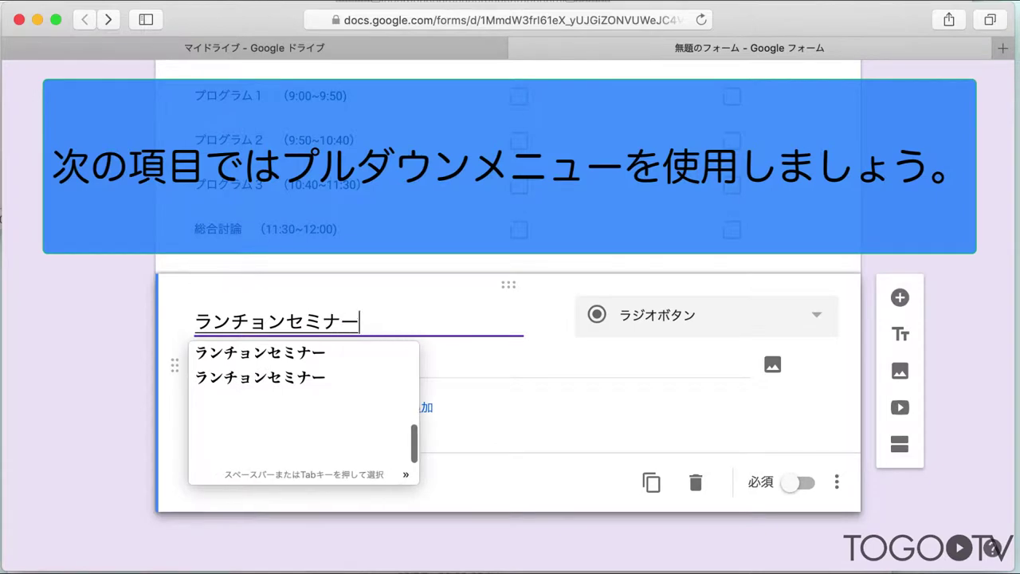
key("Return")
type("（5月")
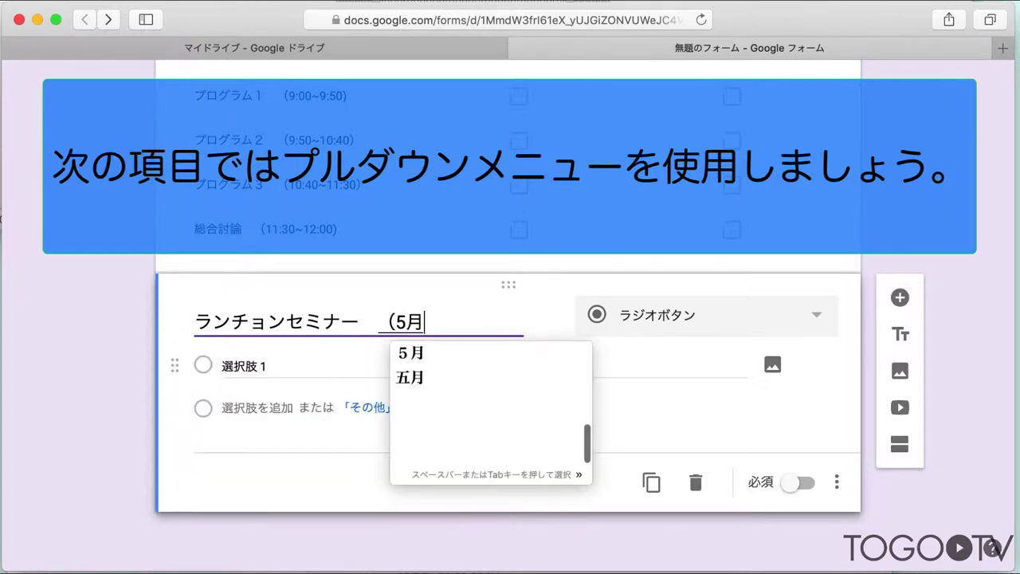
type("10日")
key("space")
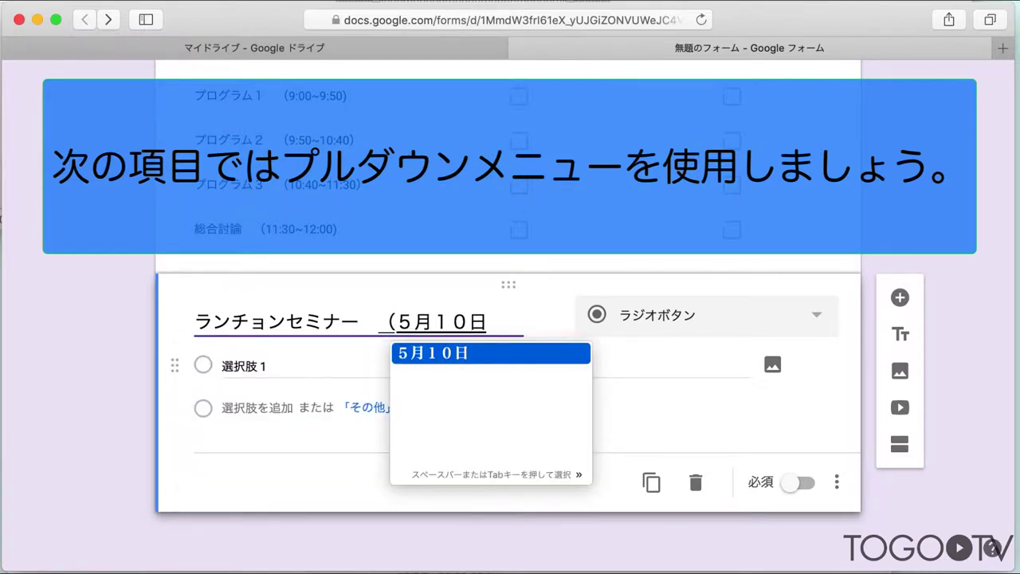
key("Return")
type("12:")
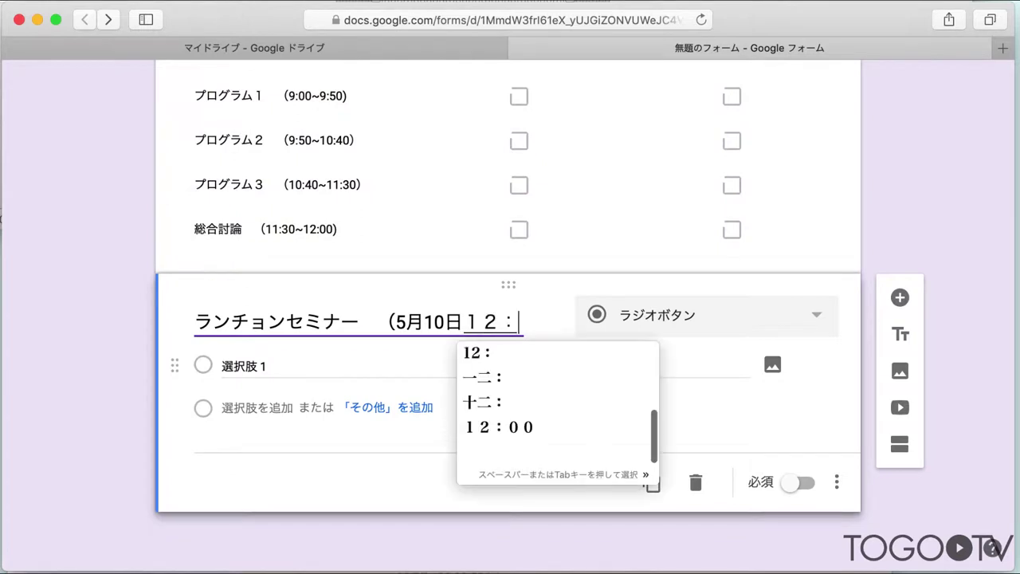
type("30")
key("space")
key("Left")
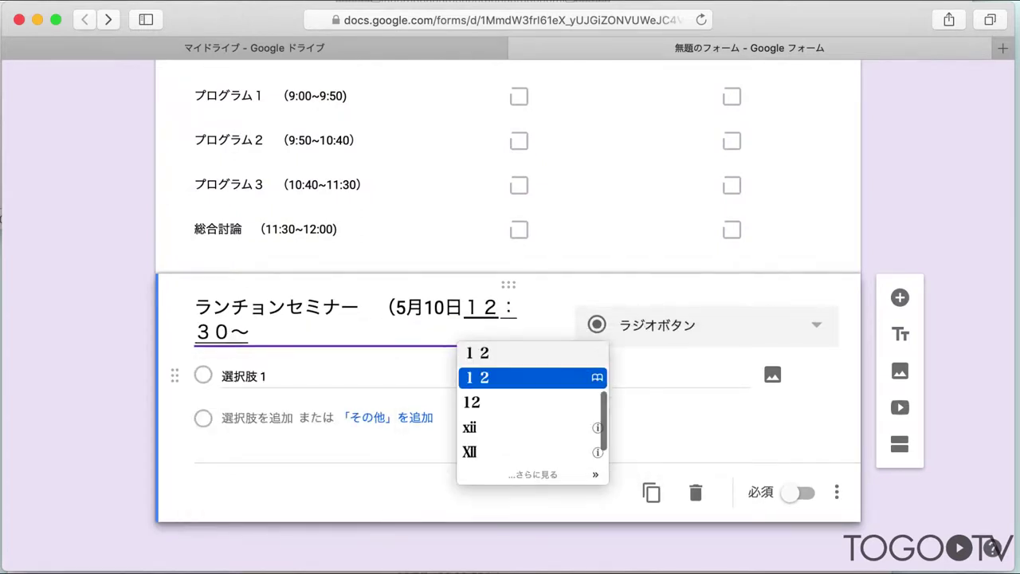
key("Right")
key("Right")
key("Down")
key("Return")
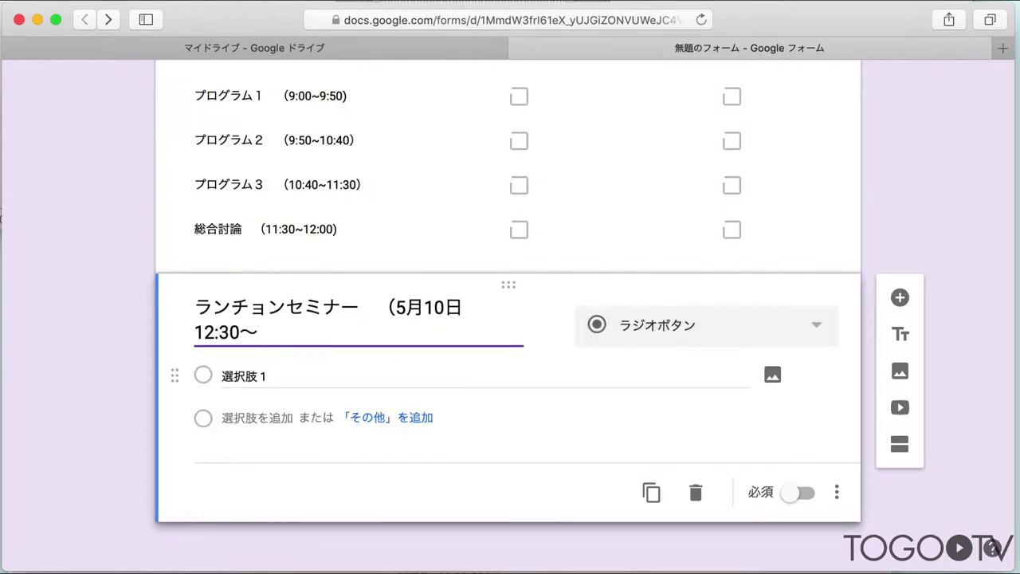
type("sankamuryou")
key("space")
key("Return")
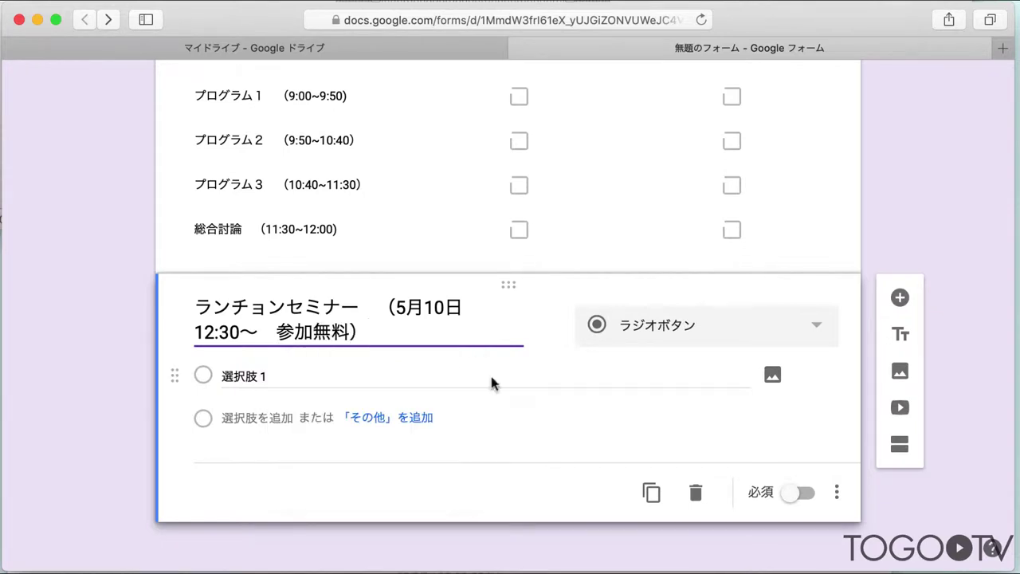
Step: Set the ランチョンセミナー question to the プルダウン type with the options 参加 and 不参加
left_click(809, 330)
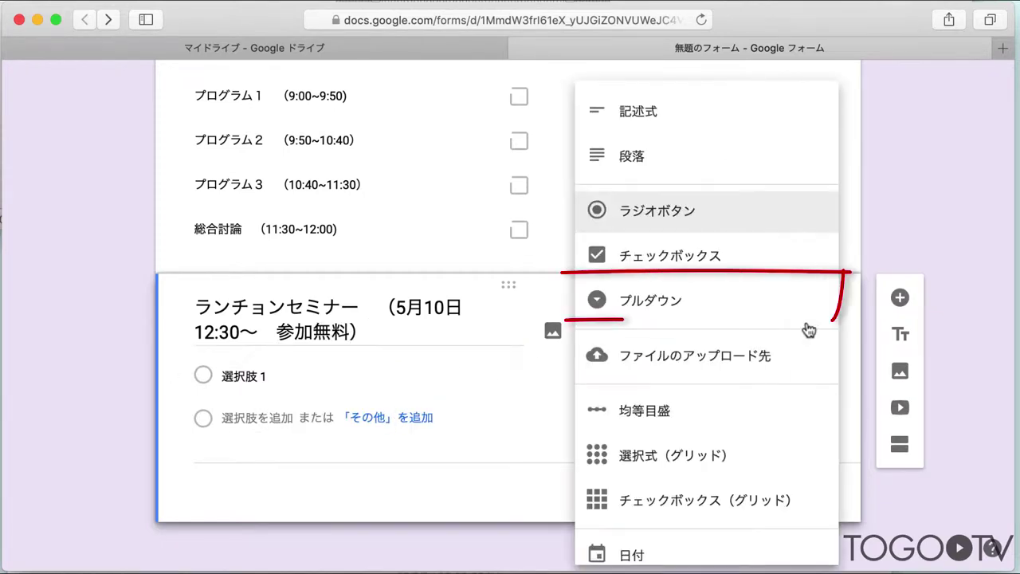
left_click(757, 306)
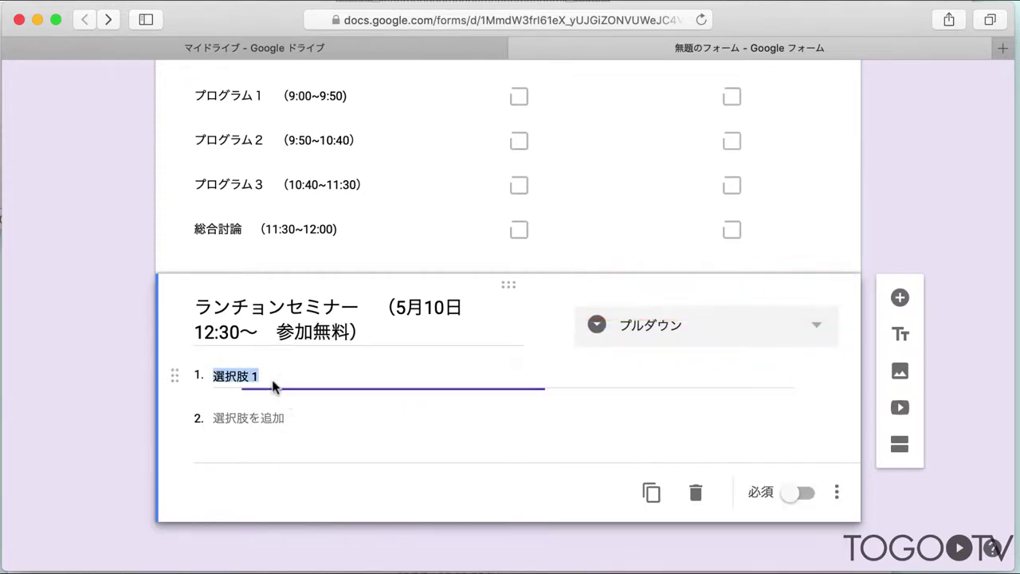
type("sanka")
key("Return")
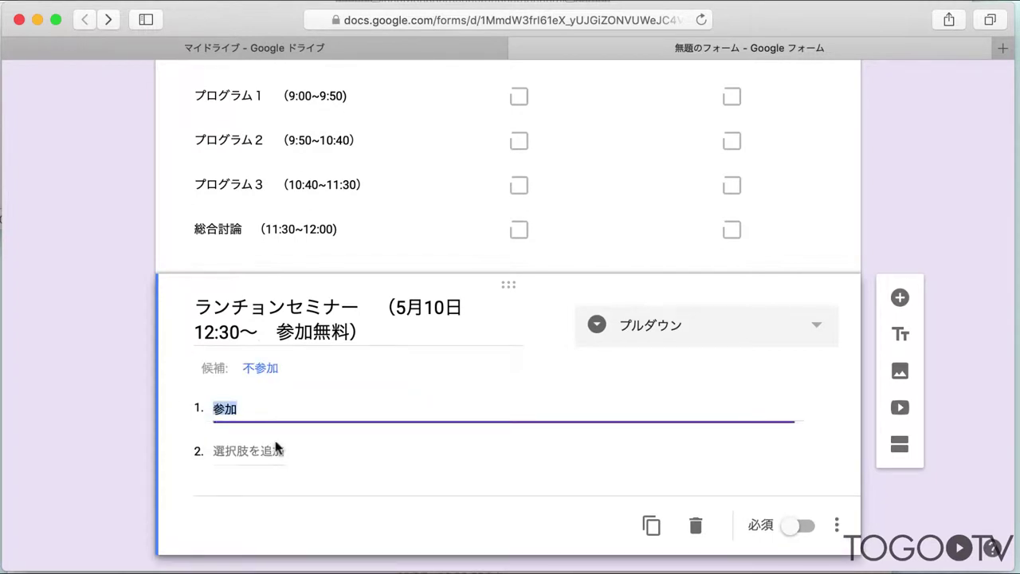
left_click(259, 370)
scroll(370, 438, "down", 1)
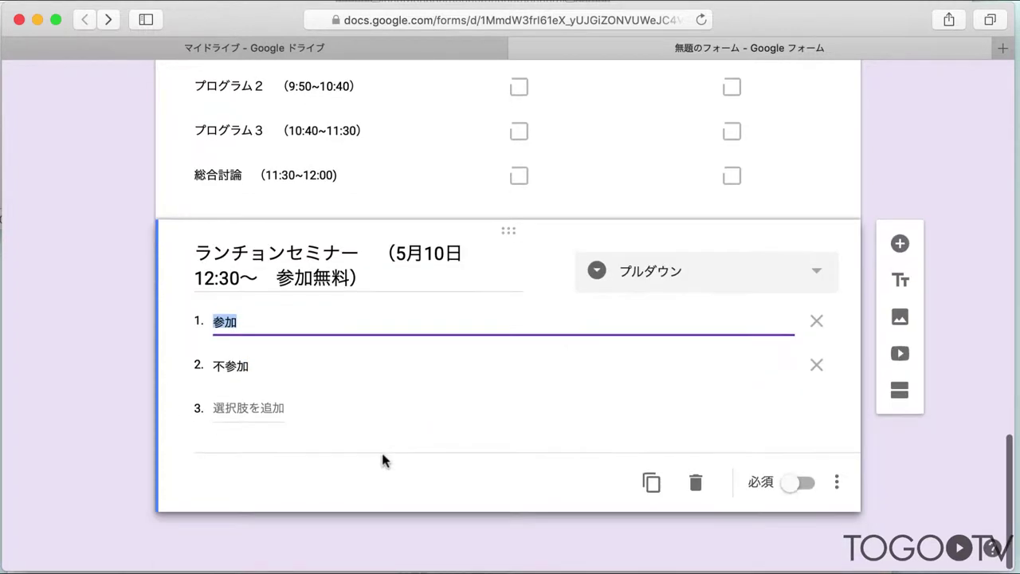
Step: Add a third section to the form containing a question titled 研究対象を選択してください。（複数選択可）
left_click(900, 390)
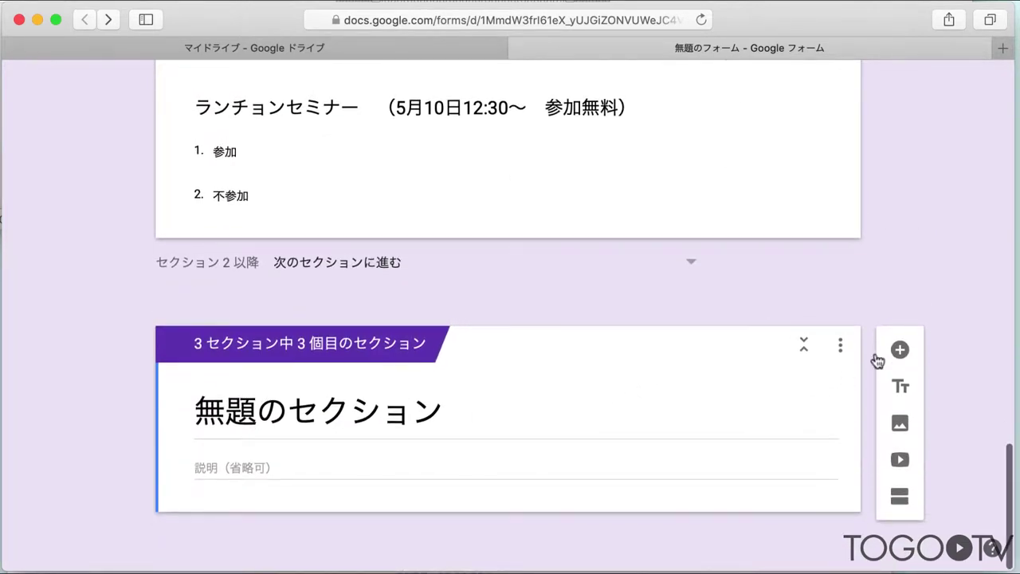
left_click(899, 350)
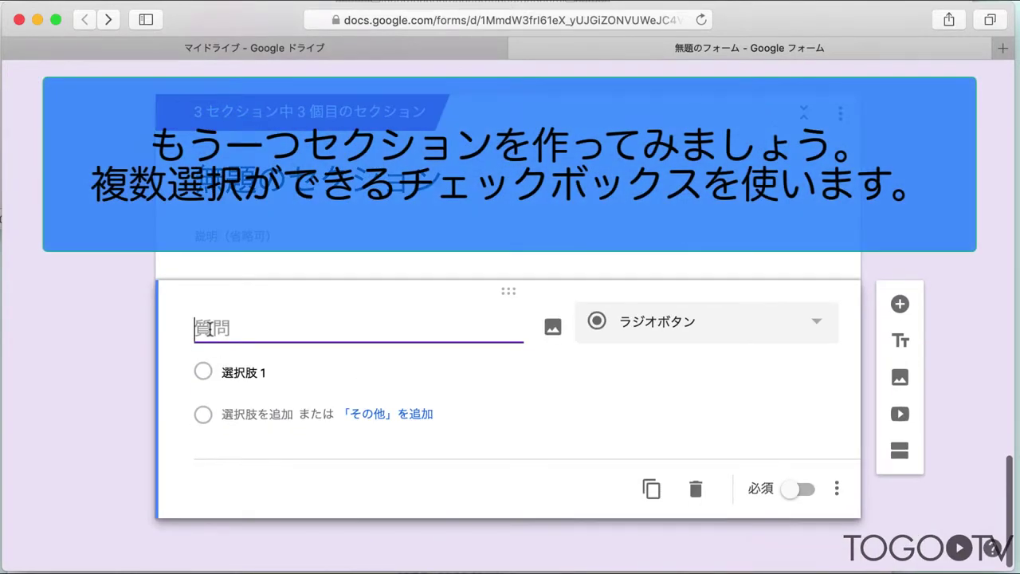
type("yuutaishouw")
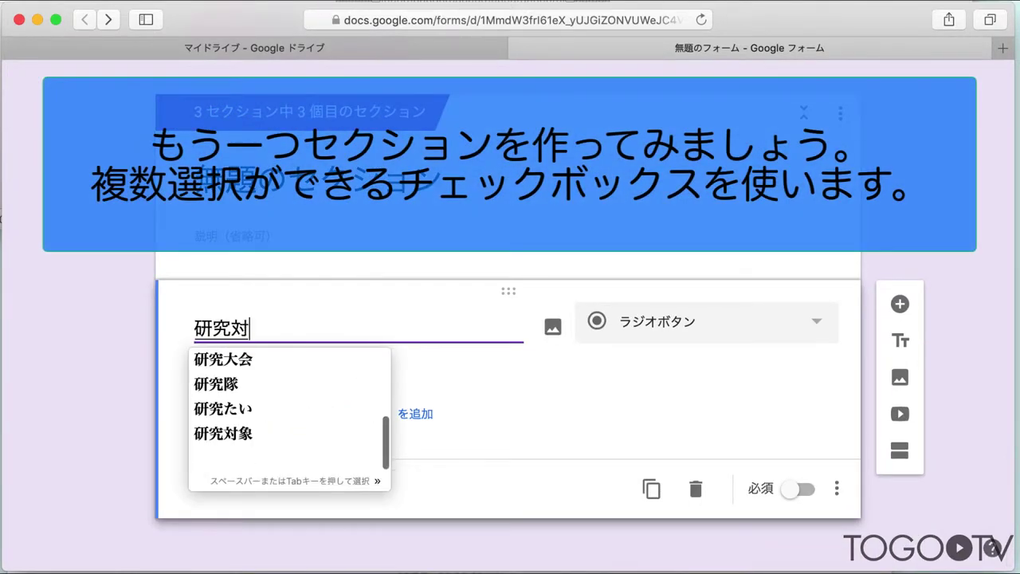
type("osentakushitekudasai")
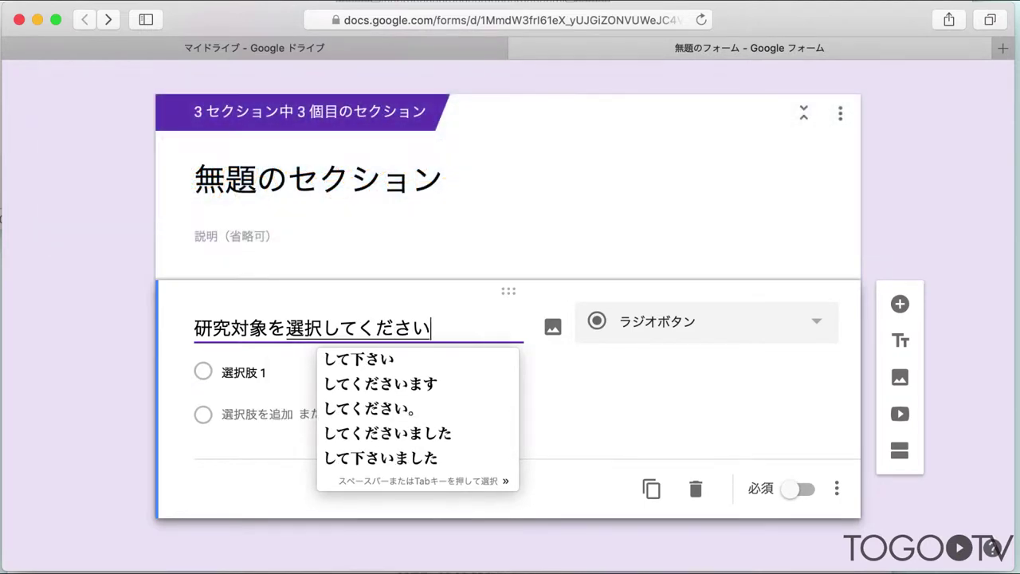
type(".(fukusuu")
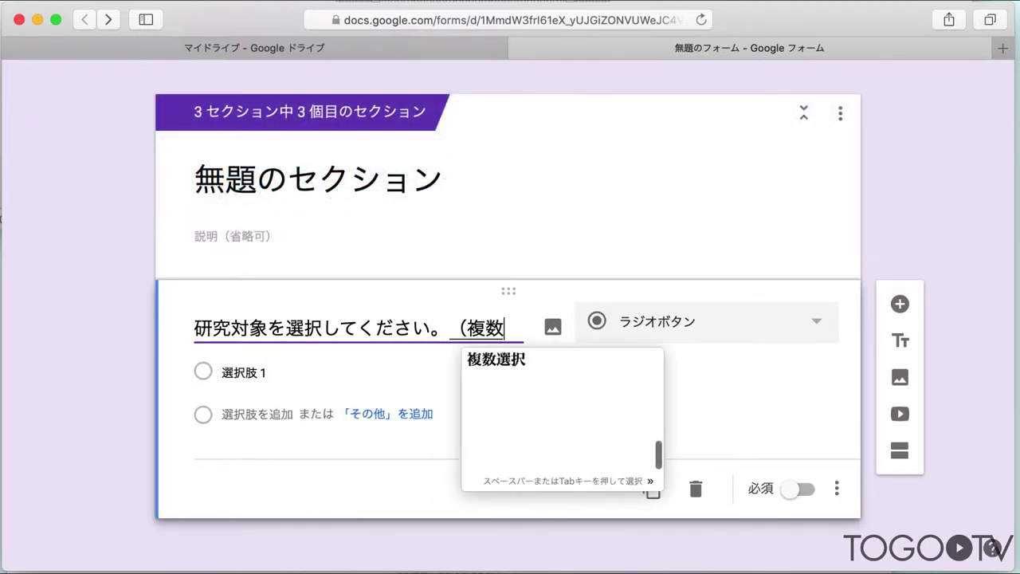
type("sentakuka")
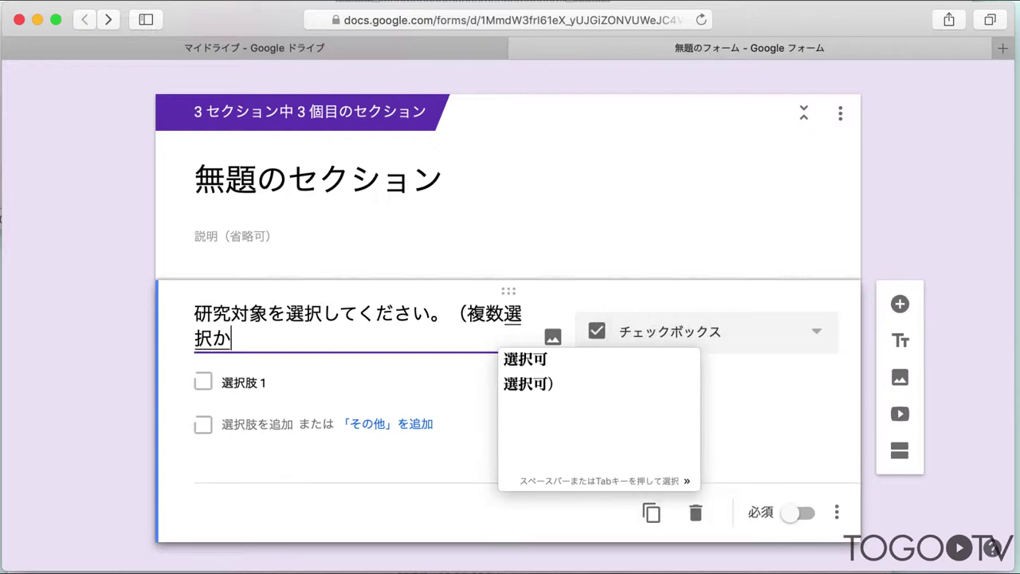
key("Tab")
key("Return")
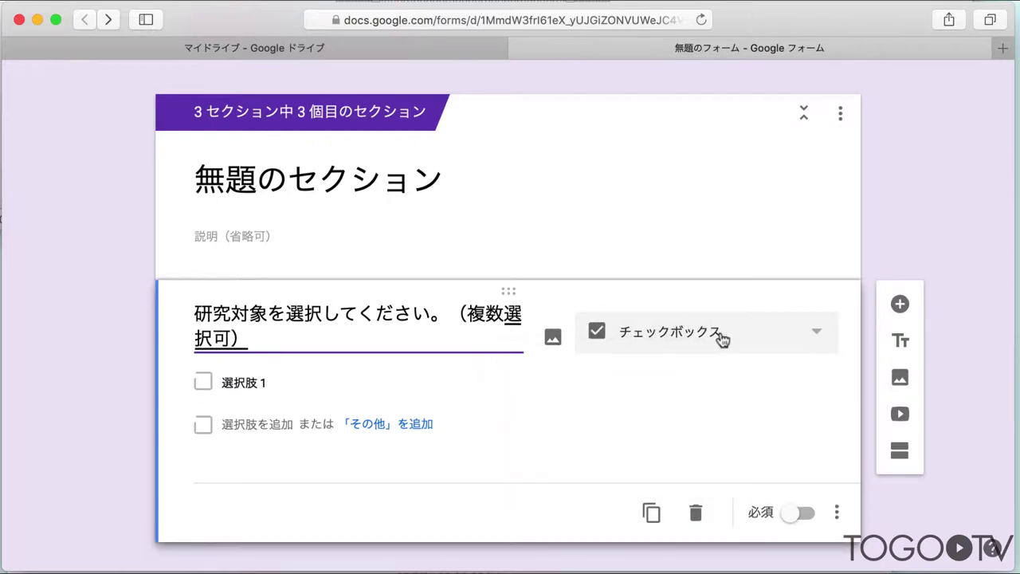
key("Return")
Step: Enter ヒト, その他脊椎動物 and 節足動物 as the first three checkbox options of the 研究対象 question
type("hito")
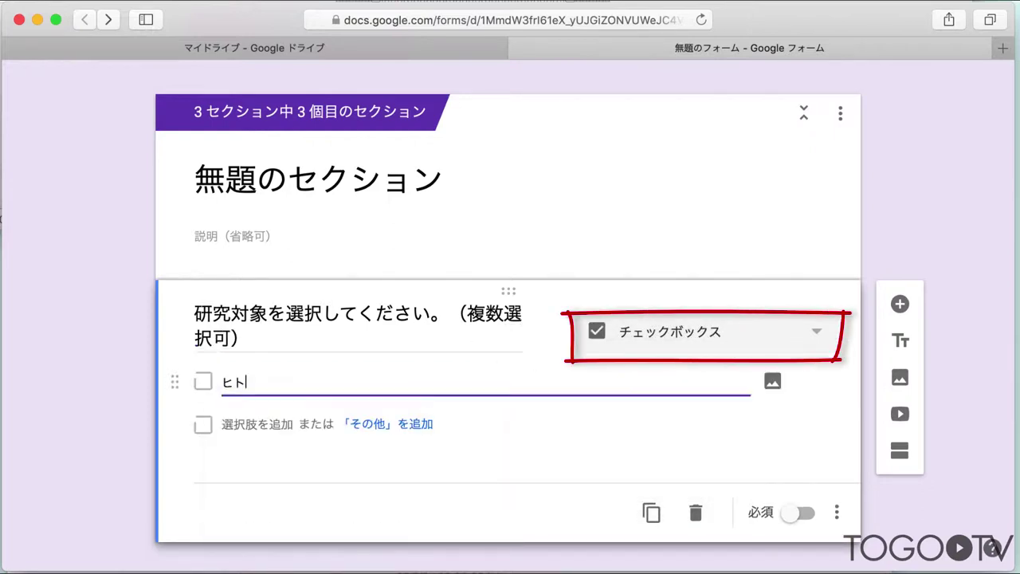
left_click(279, 421)
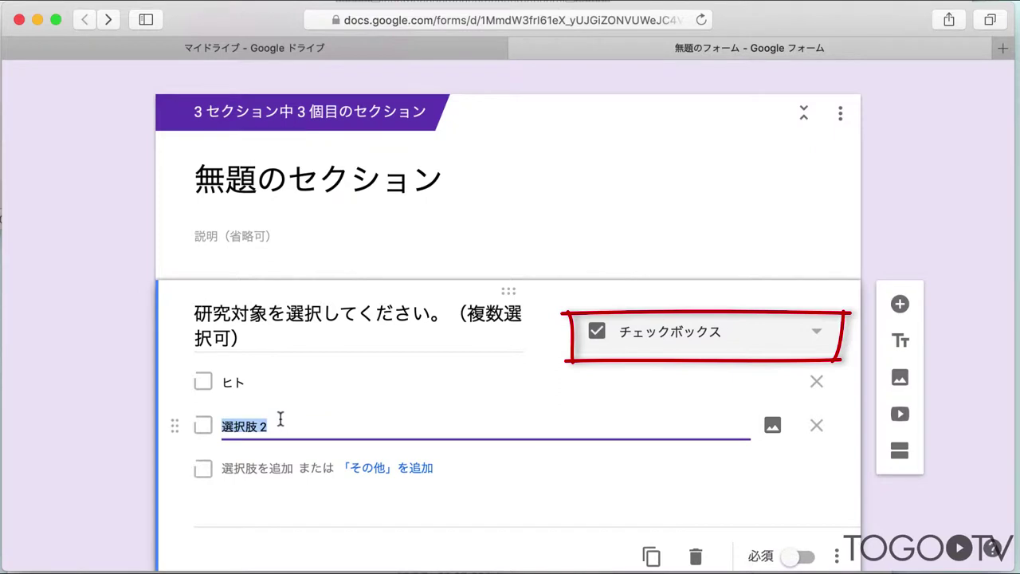
type("sonotasekitsuid")
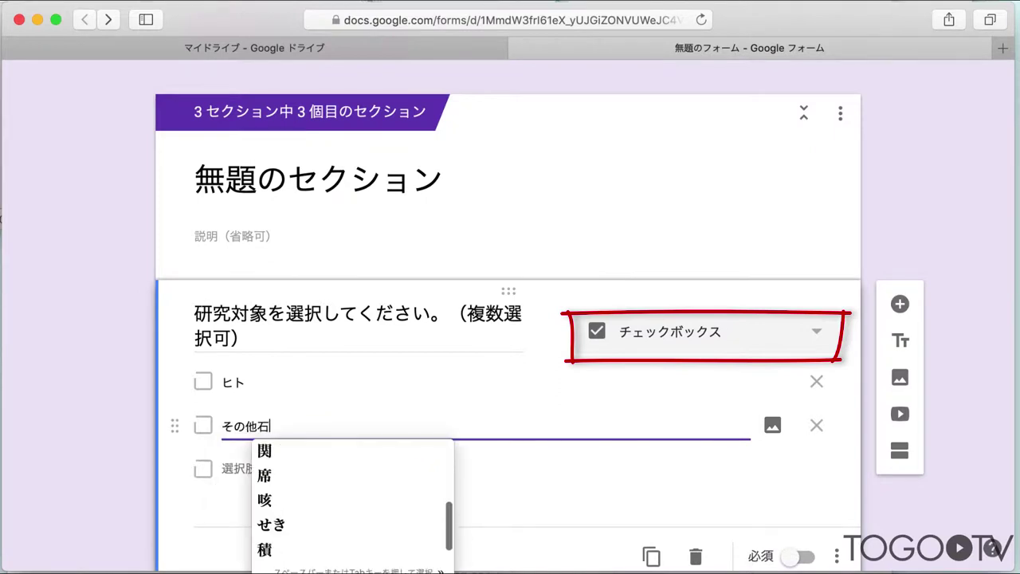
type("ou")
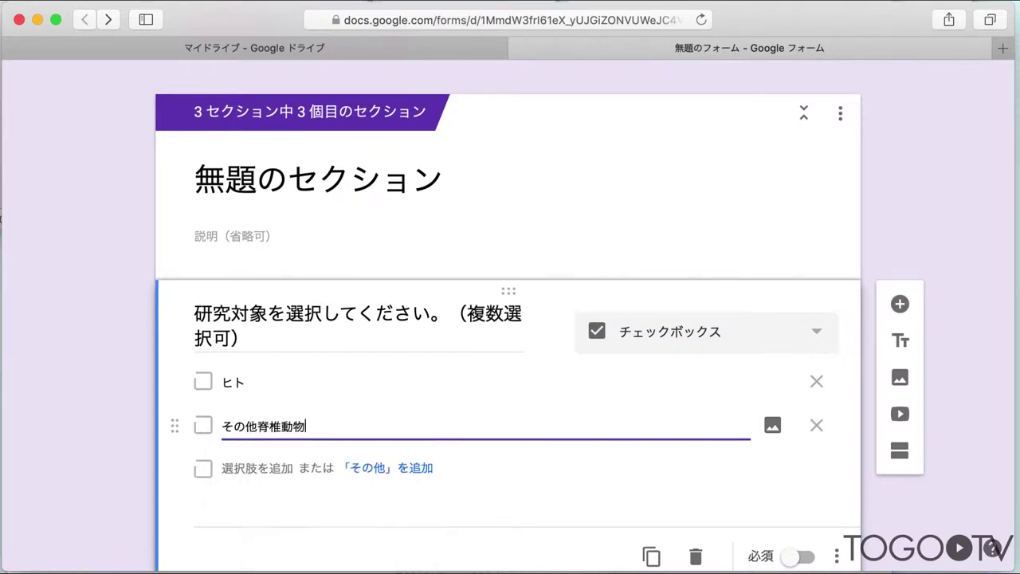
left_click(271, 468)
type("sessokudoubutsu")
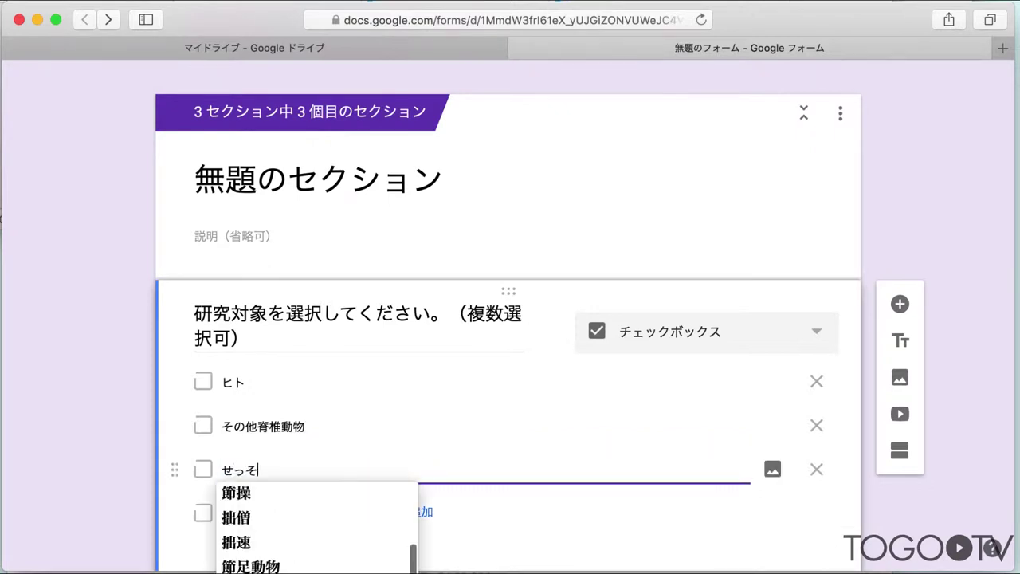
key("space")
key("Return")
Step: Extend the 研究対象 question with the options 植物 and 細菌・ウイルスなど plus the built-in その他 choice
left_click(271, 511)
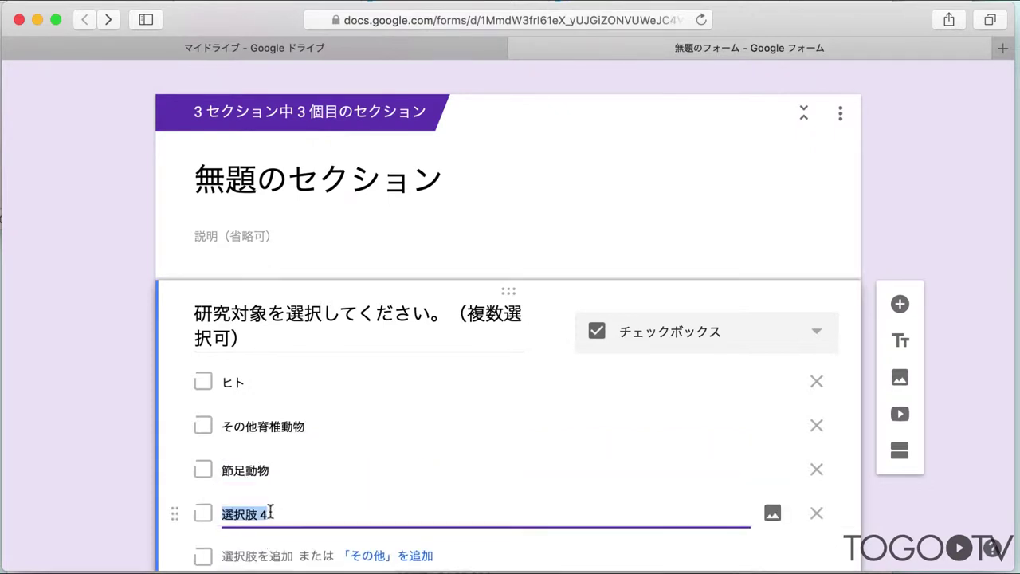
type("shokubutsu")
key("space")
key("Return")
scroll(263, 478, "down", 3)
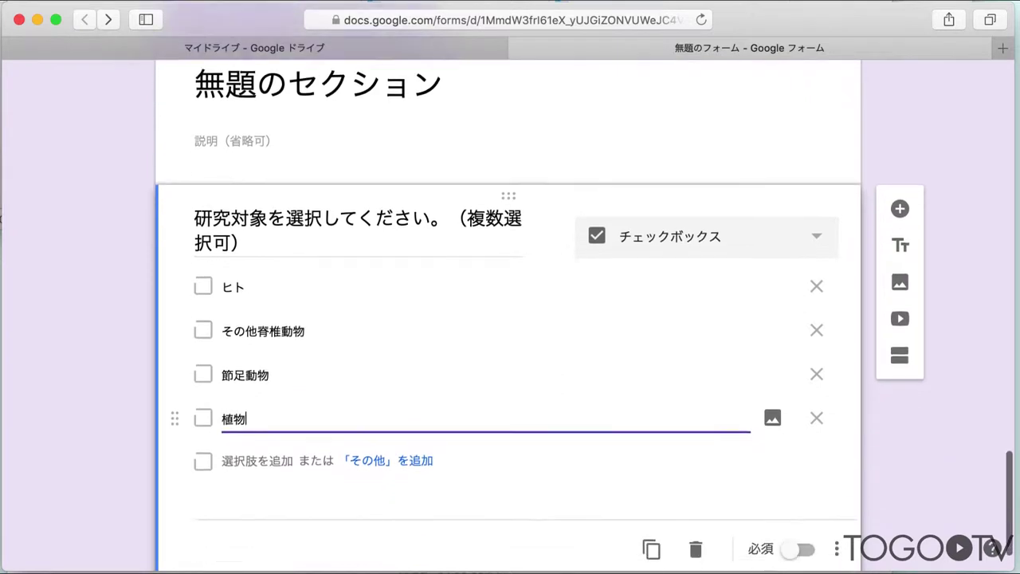
left_click(251, 453)
type("saikin/uirusu")
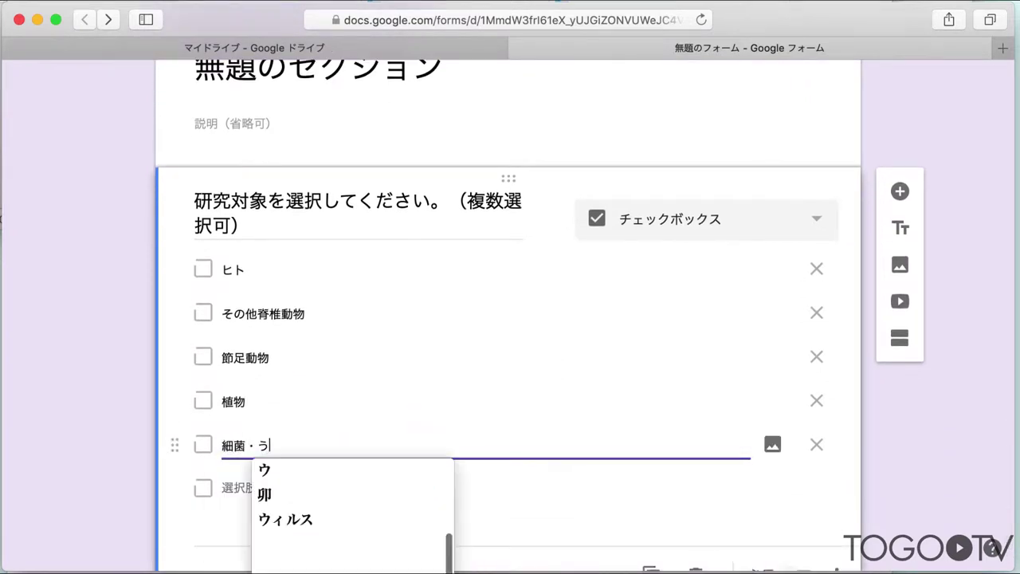
key("Return")
type("nado")
left_click(371, 487)
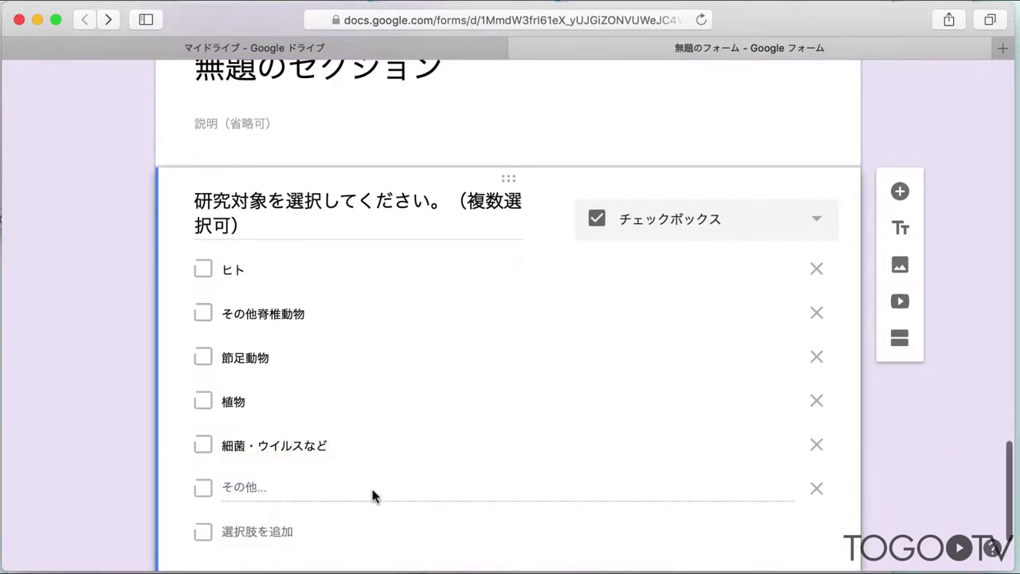
Step: Add a question titled ご自身のバイオインフォマティクスのレベルを選択してください。 below the 研究対象 question
scroll(371, 485, "down", 2)
left_click(900, 84)
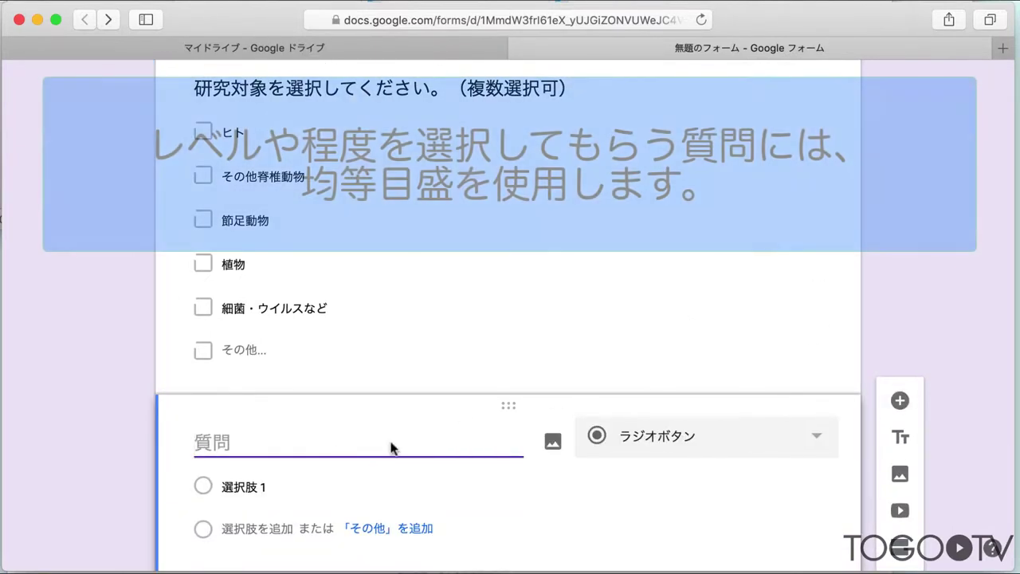
type("gojishinno")
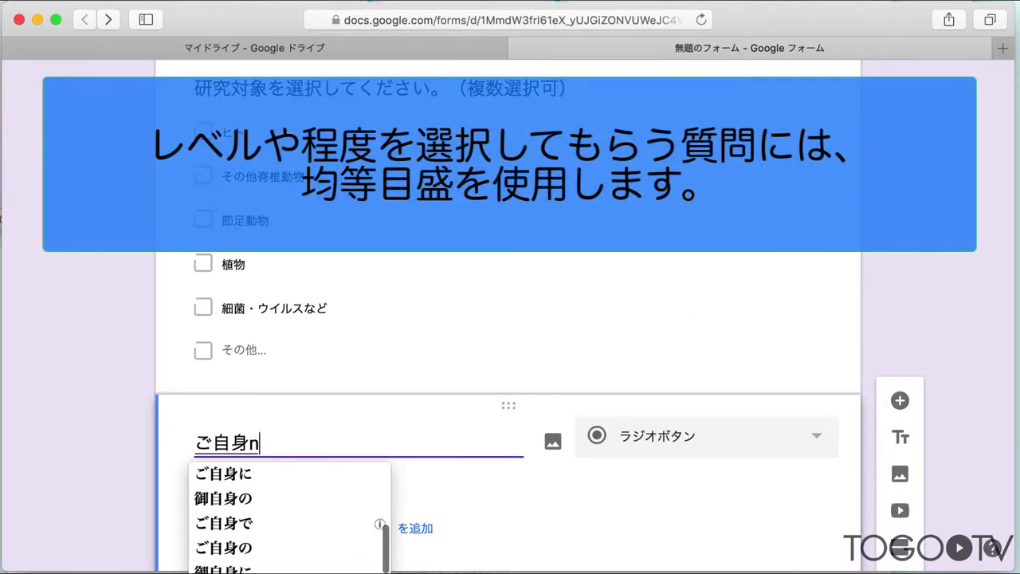
key("Return")
type("baioinfomat")
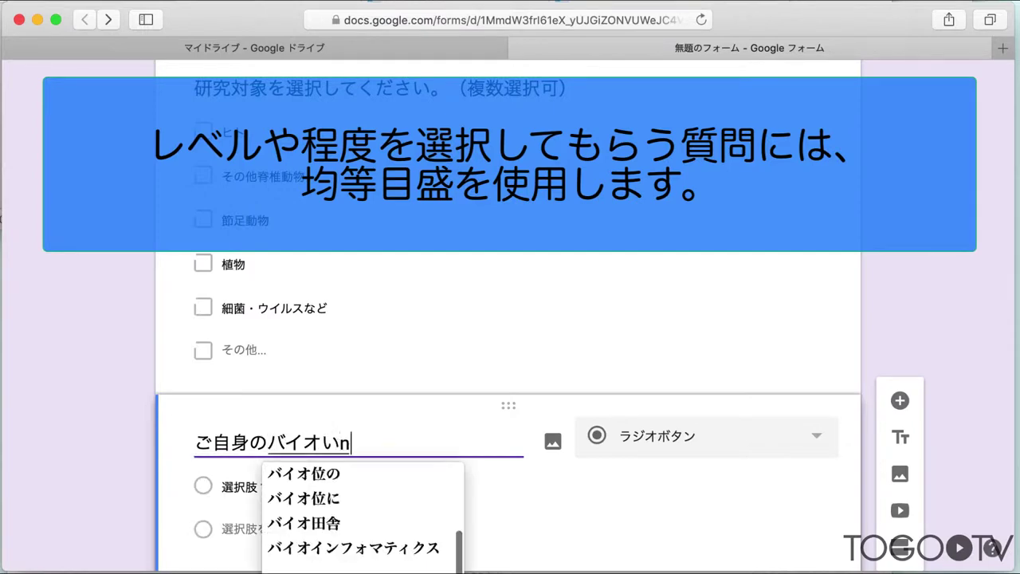
type("hikusu")
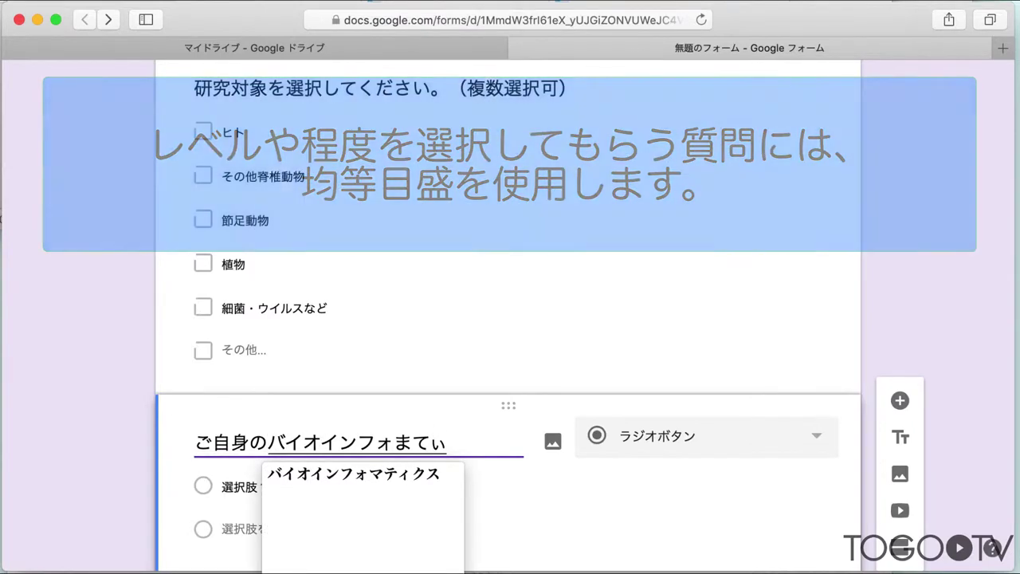
type("noreberuwosentakushi")
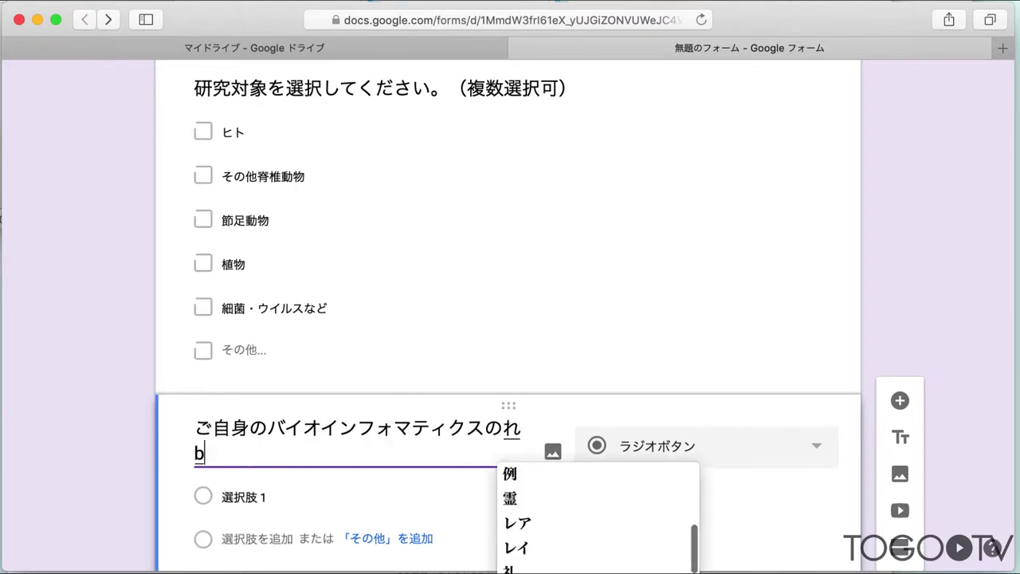
type("tekudasai.")
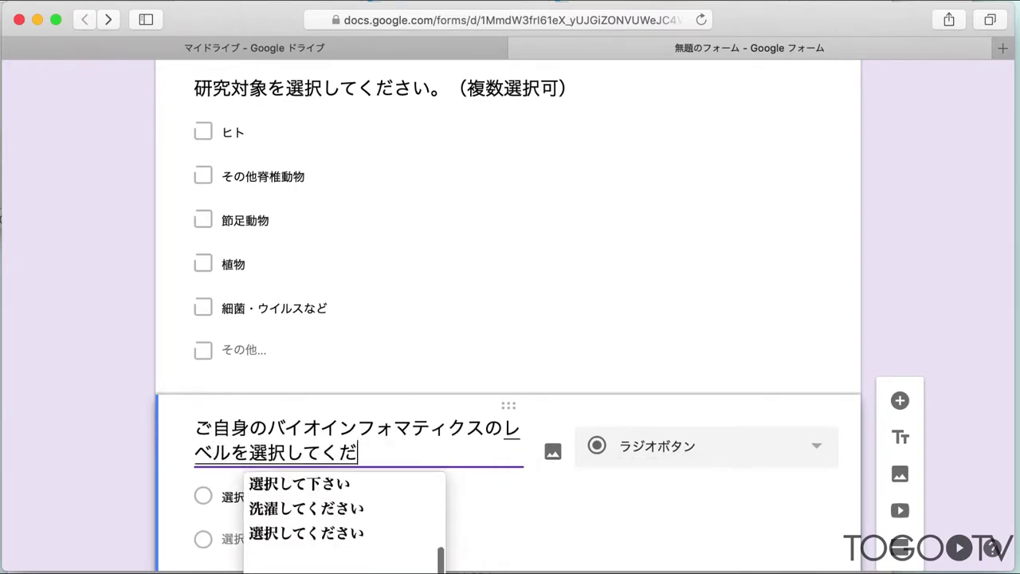
key("Return")
Step: Make the バイオインフォマティクス level question a 均等目盛, labelling 1 as 初心者 and 5 as 上級
left_click(812, 451)
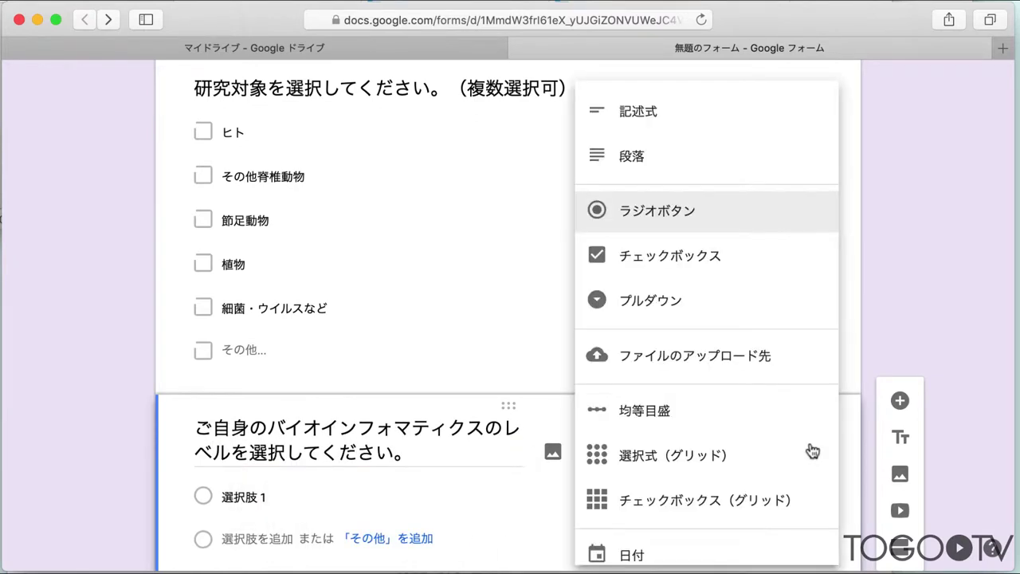
left_click(754, 413)
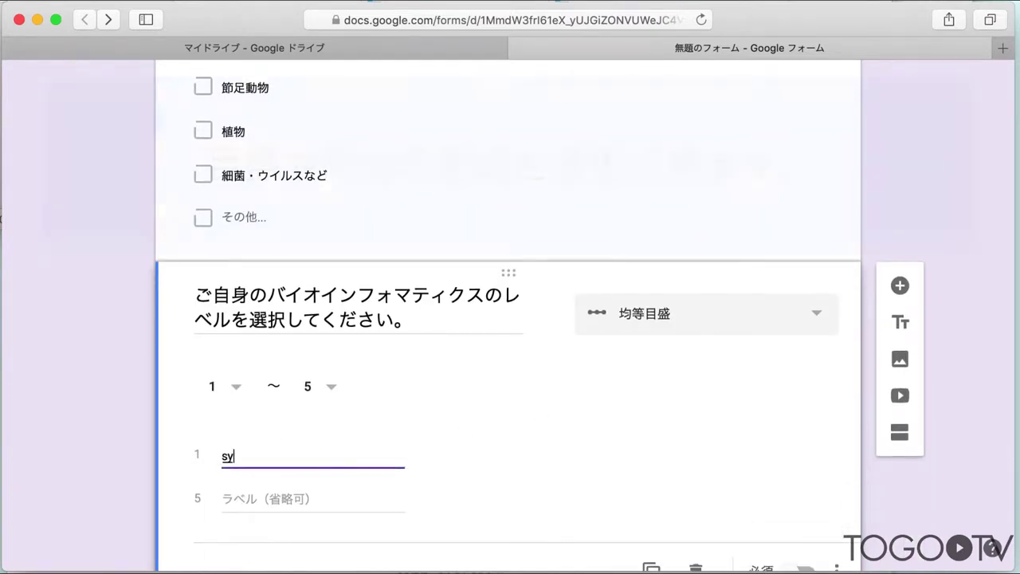
type("初心者")
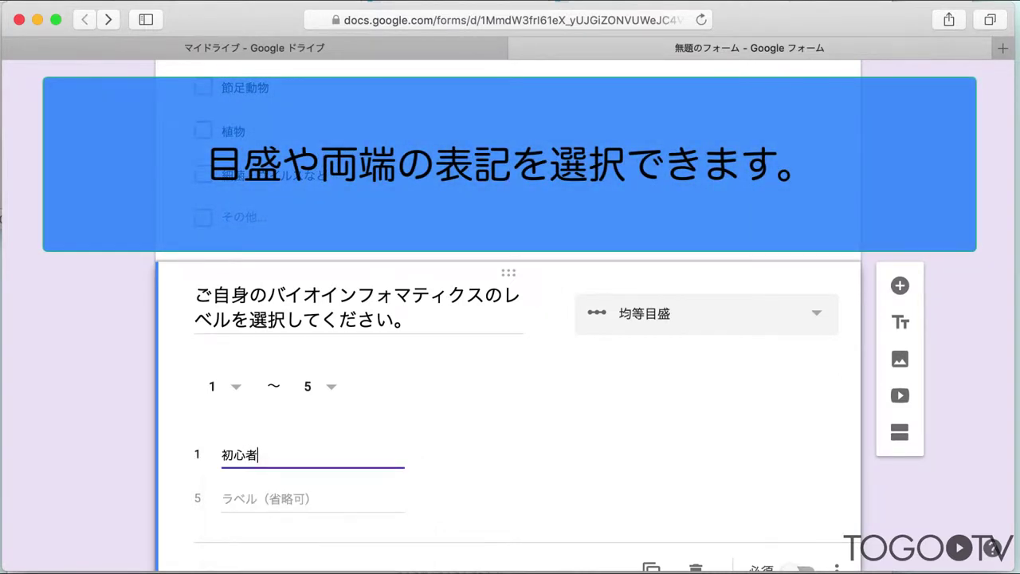
type("じょうきゅ")
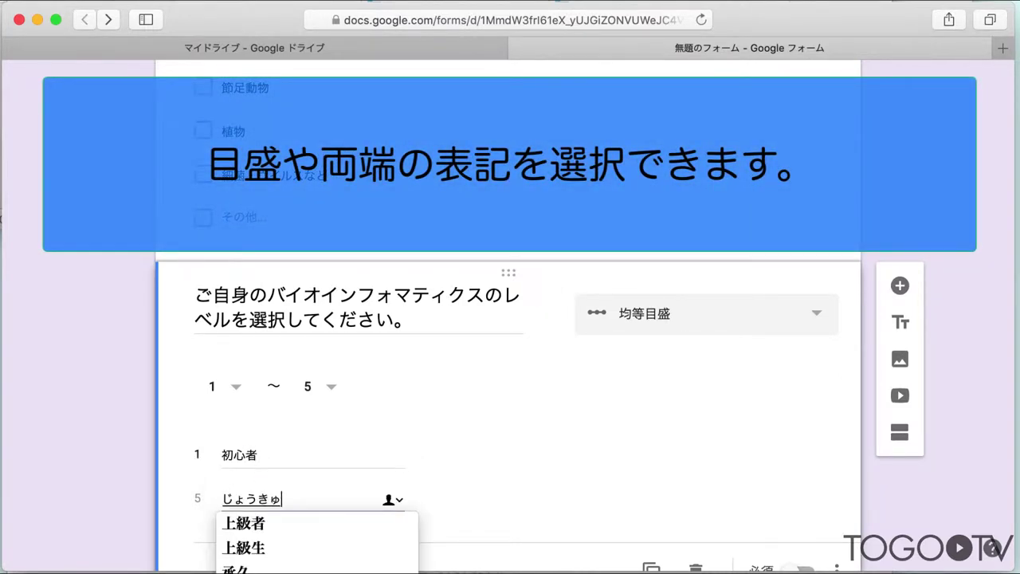
key("Return")
scroll(736, 503, "down", 2)
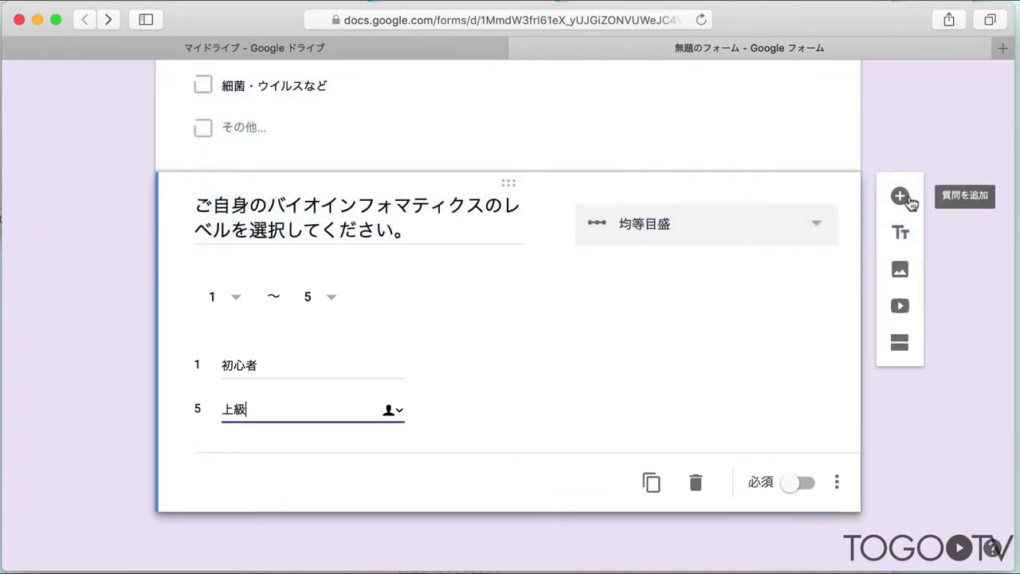
Step: Add a 段落 question titled 今回の研究会へのご要望がありましたらご記入ください。 below the level scale
left_click(900, 197)
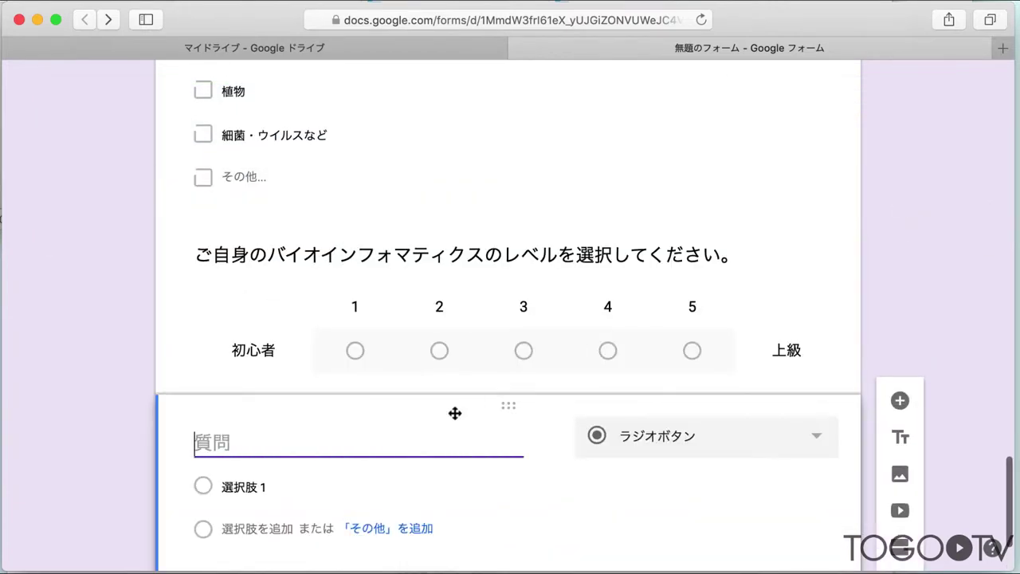
type("こ")
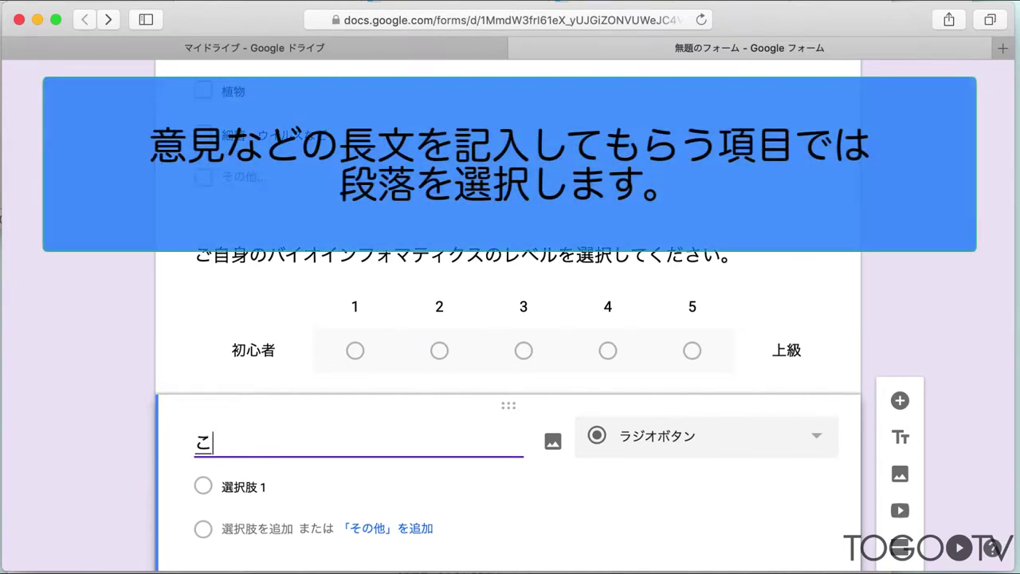
type("んkainokenkyuu")
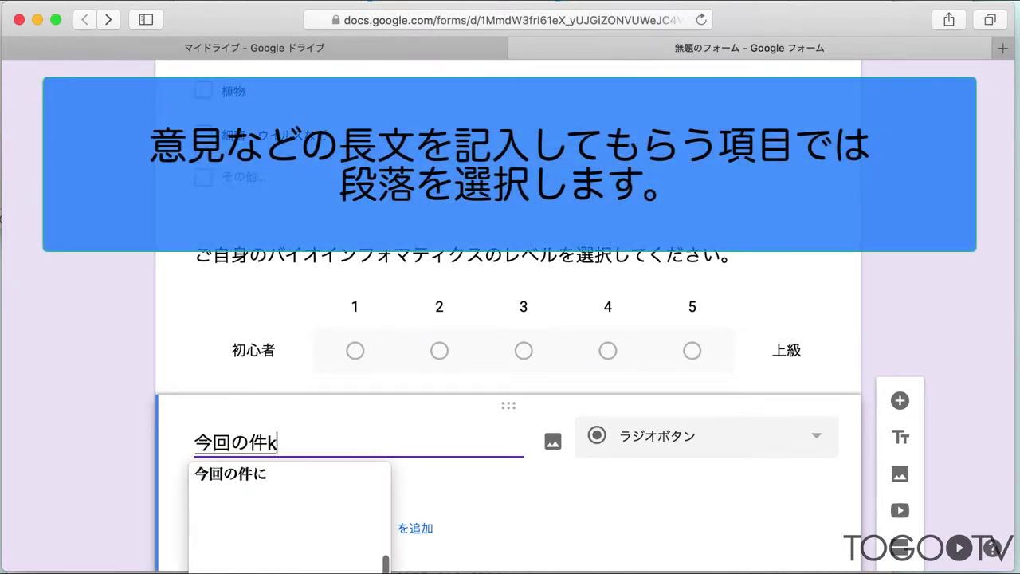
key("Return")
type("kaihenogoyo")
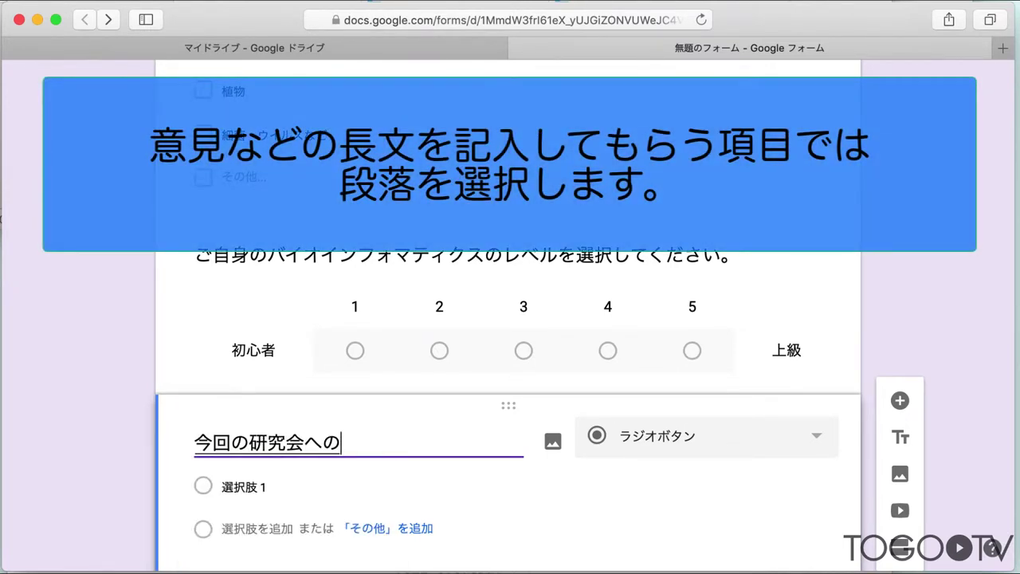
type("ubougaarimashitara")
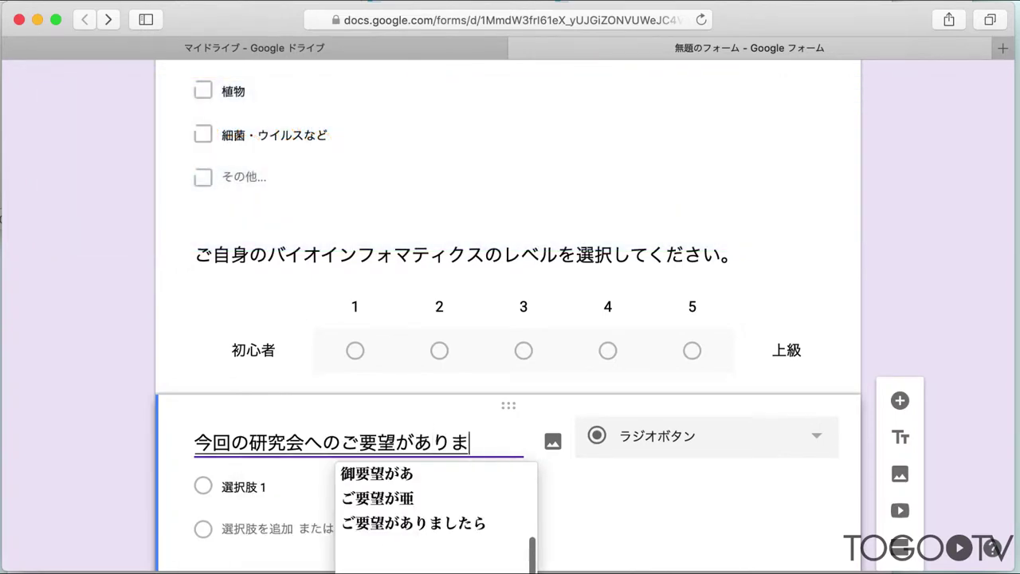
key("Return")
type("gokinyuuk")
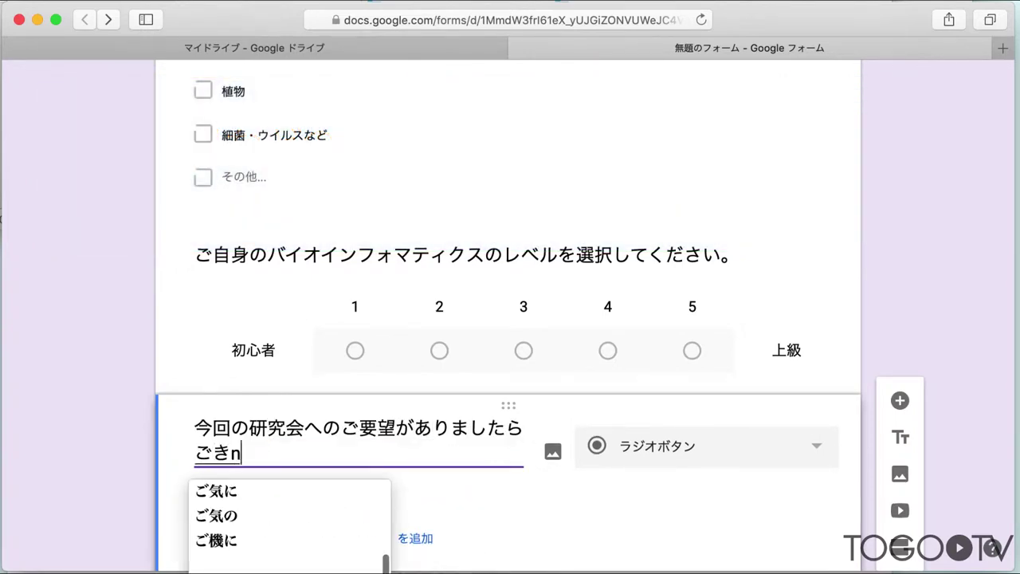
type("udasai.")
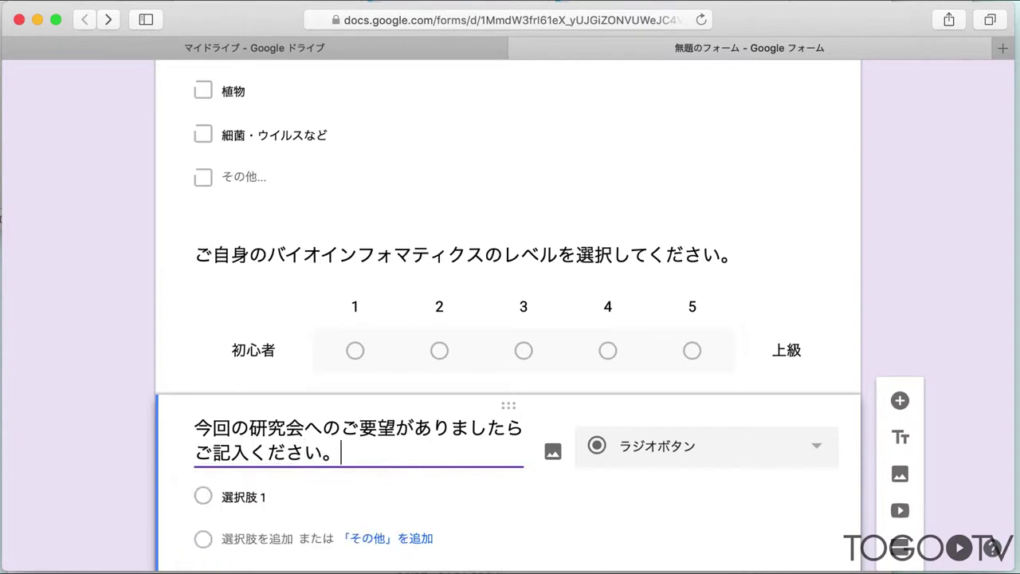
key("Return")
left_click(777, 450)
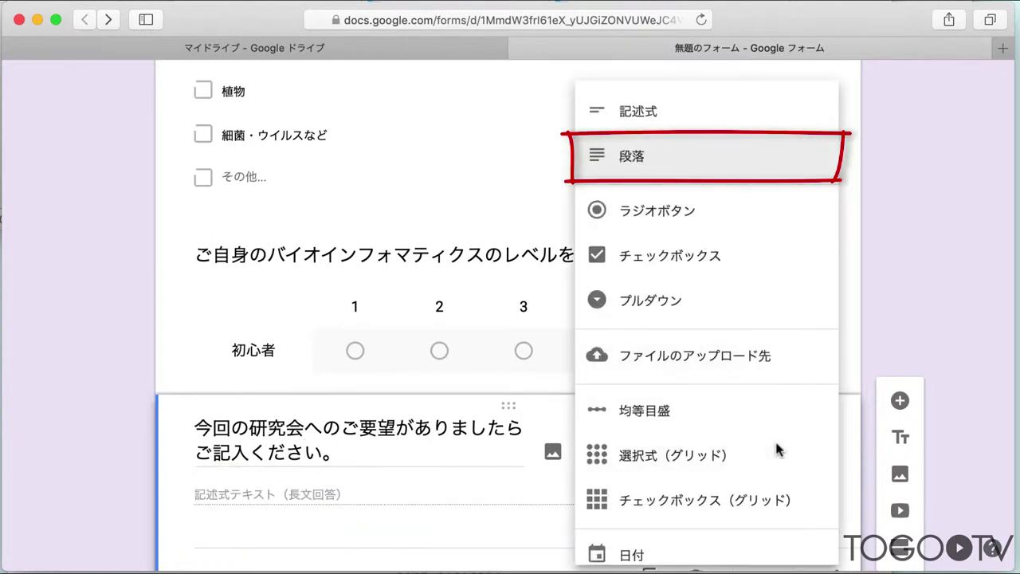
Step: Set the answer type of the 今回の研究会へのご要望 question to 段落
left_click(704, 158)
scroll(415, 509, "down", 3)
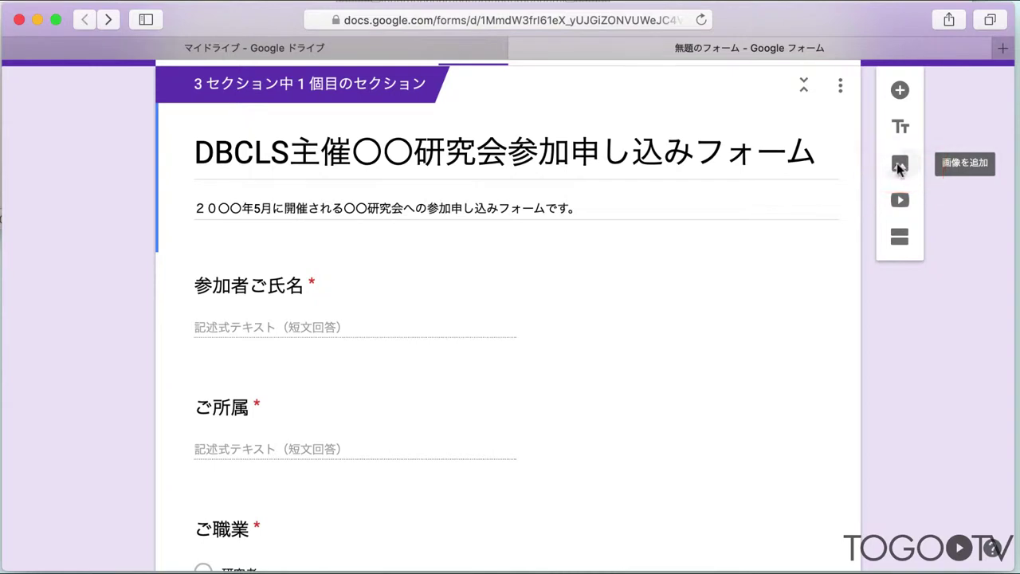
Step: Insert the image アセット 11.png from the ピクチャ folder below the form's title and description, and preview the form
left_click(899, 167)
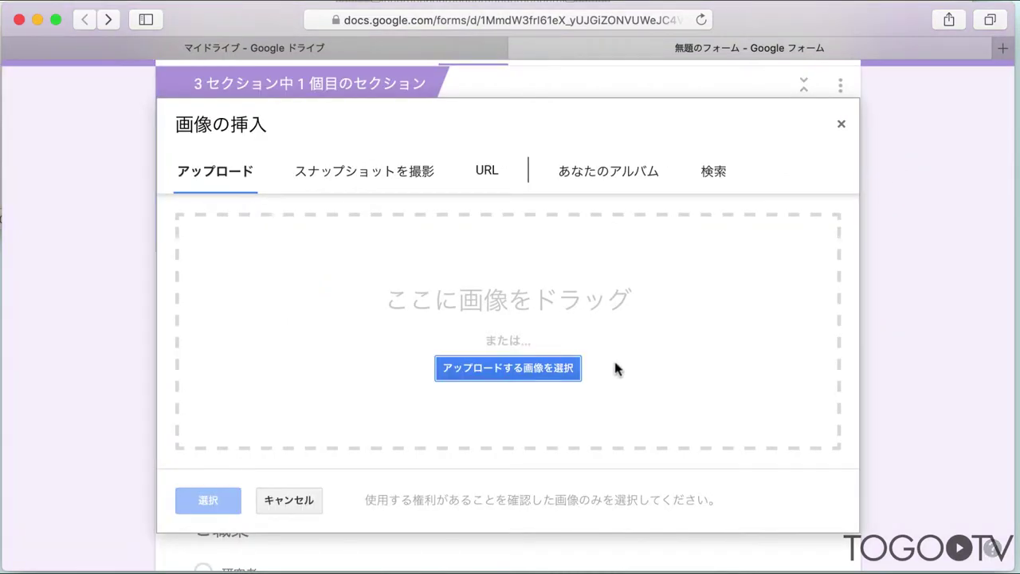
left_click(545, 370)
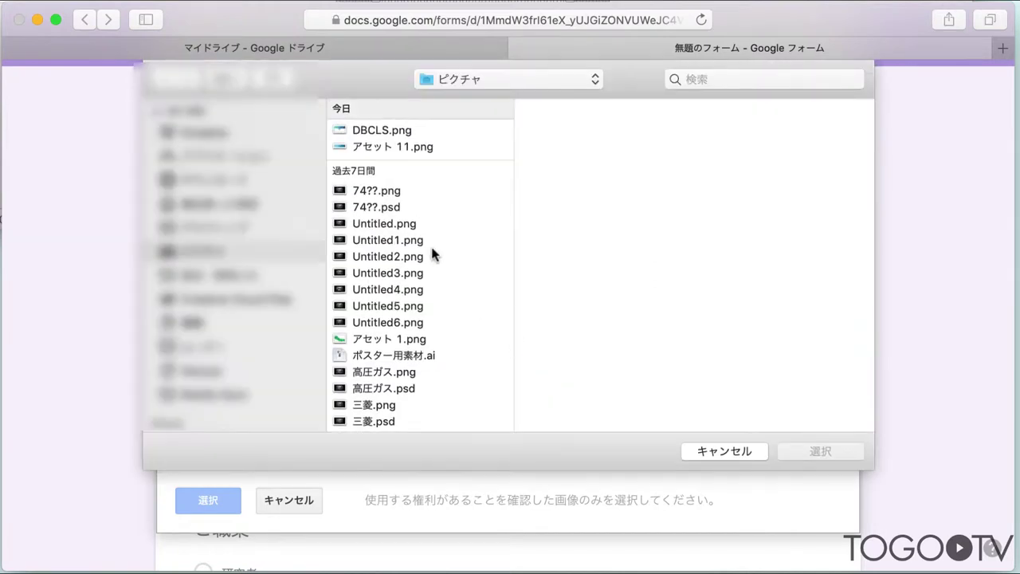
left_click(403, 150)
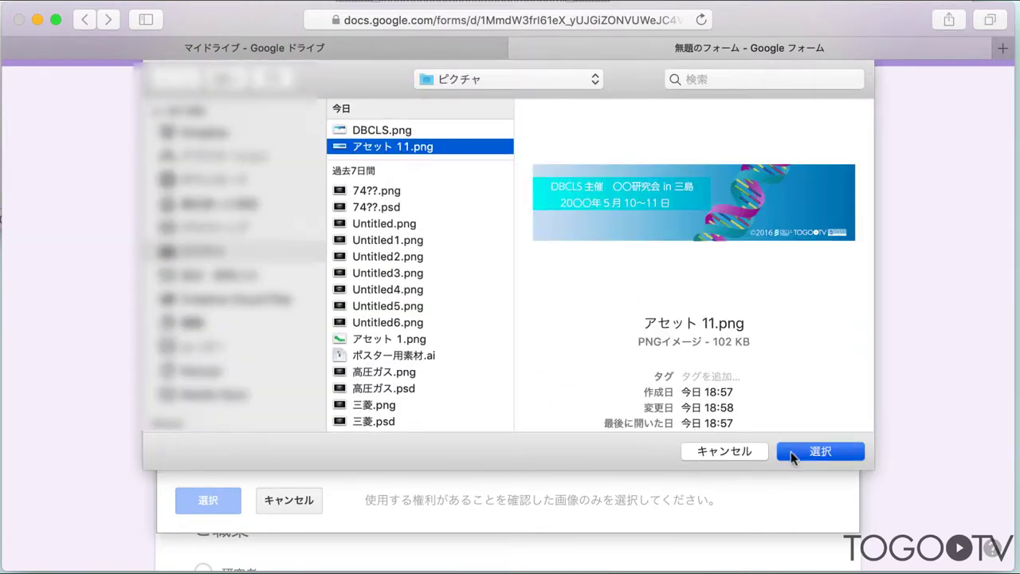
left_click(790, 452)
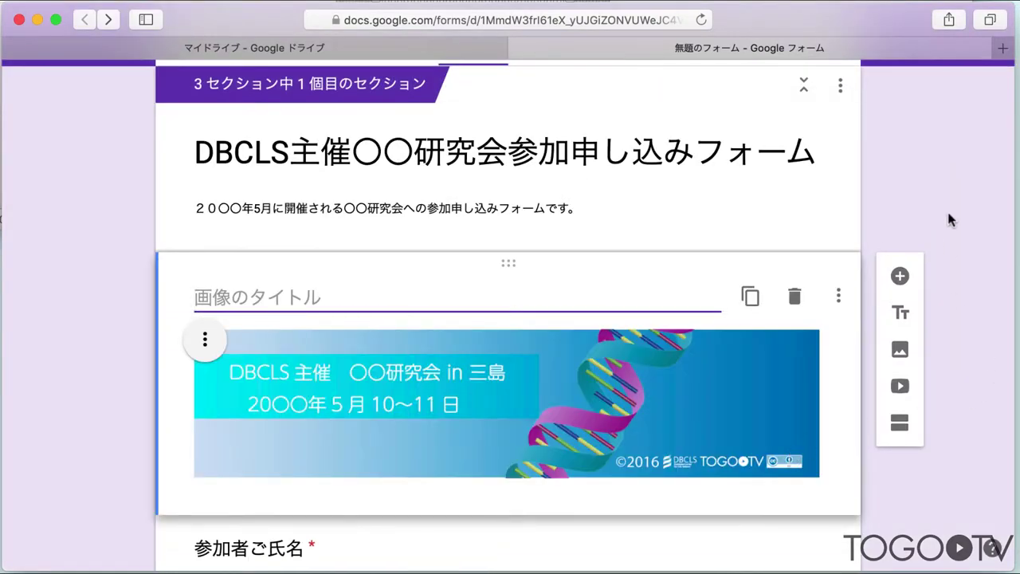
scroll(925, 163, "up", 5)
left_click(749, 91)
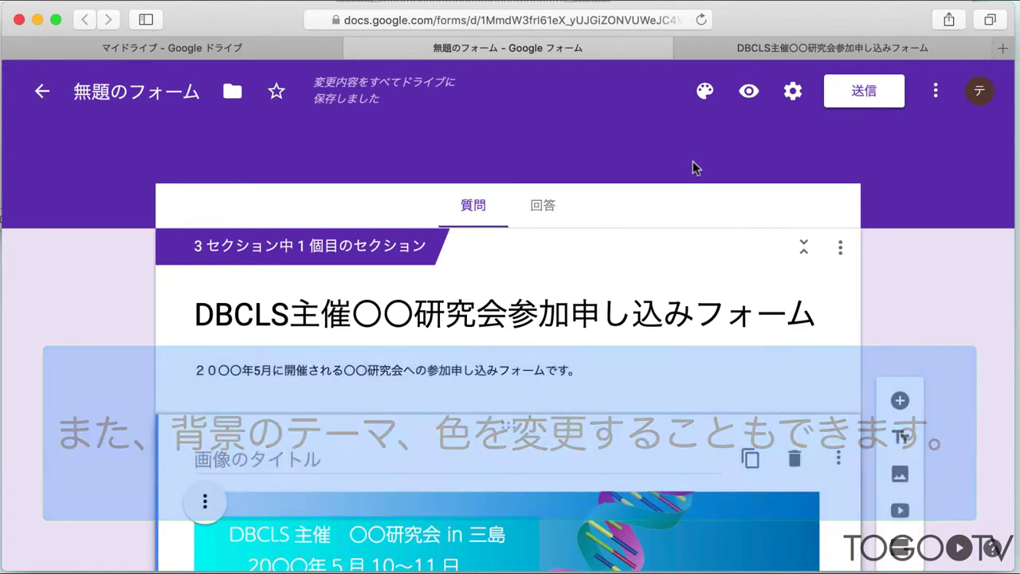
Step: Set the form's header to the illustrated bookshelf image from 仕事、学校 and its theme colour to dark green
left_click(706, 92)
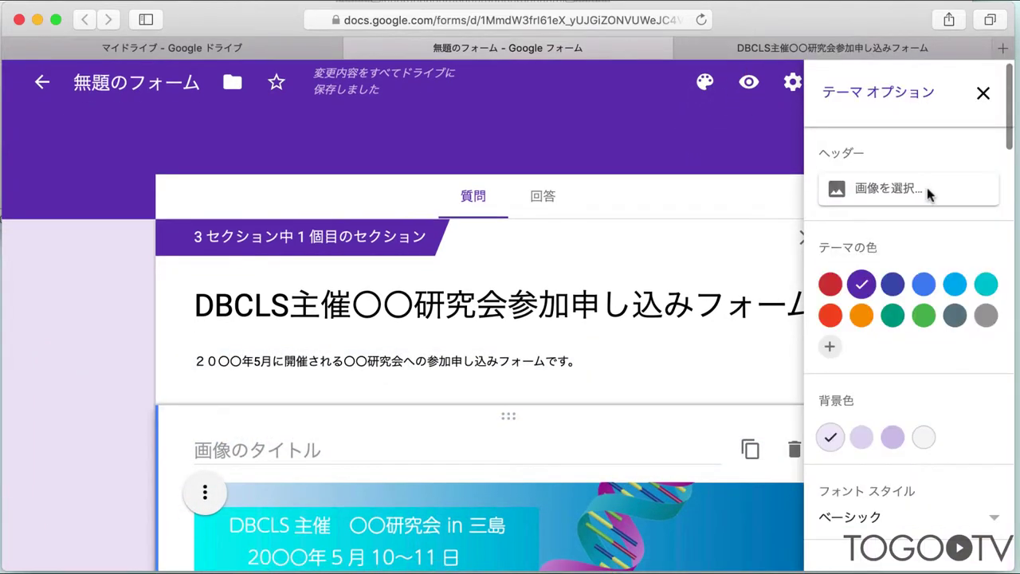
left_click(926, 186)
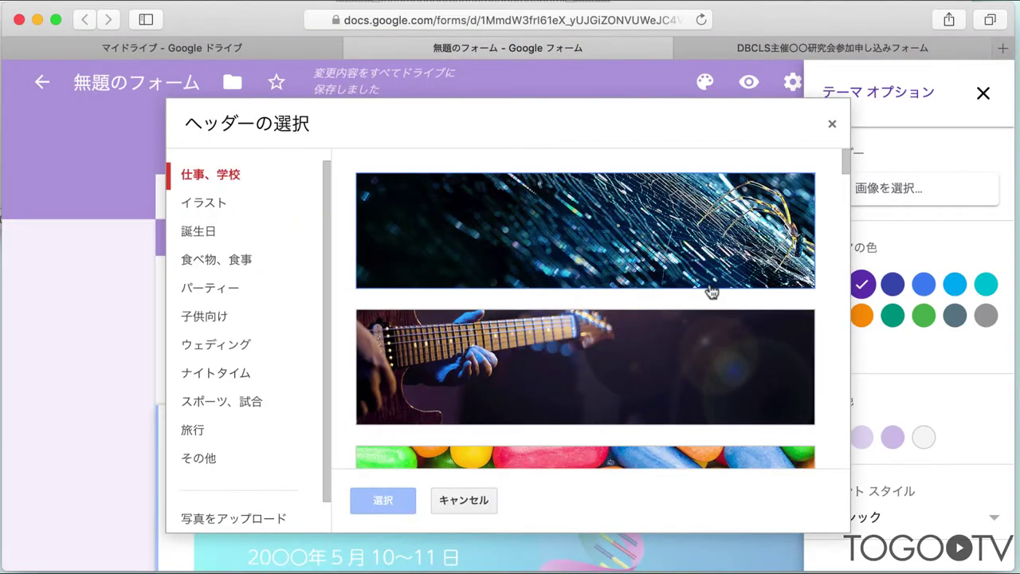
scroll(694, 311, "down", 5)
scroll(692, 311, "down", 15)
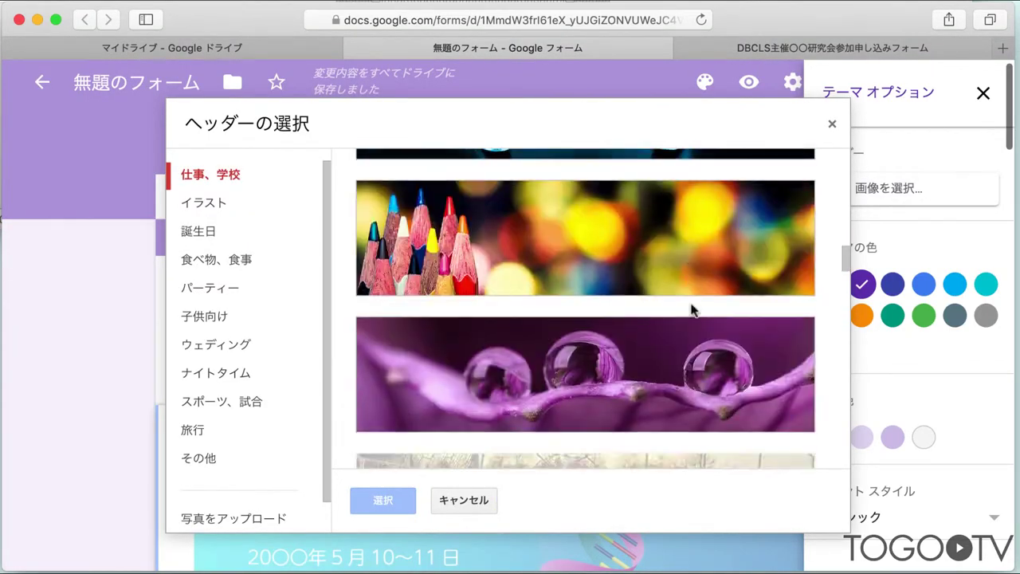
scroll(693, 311, "down", 10)
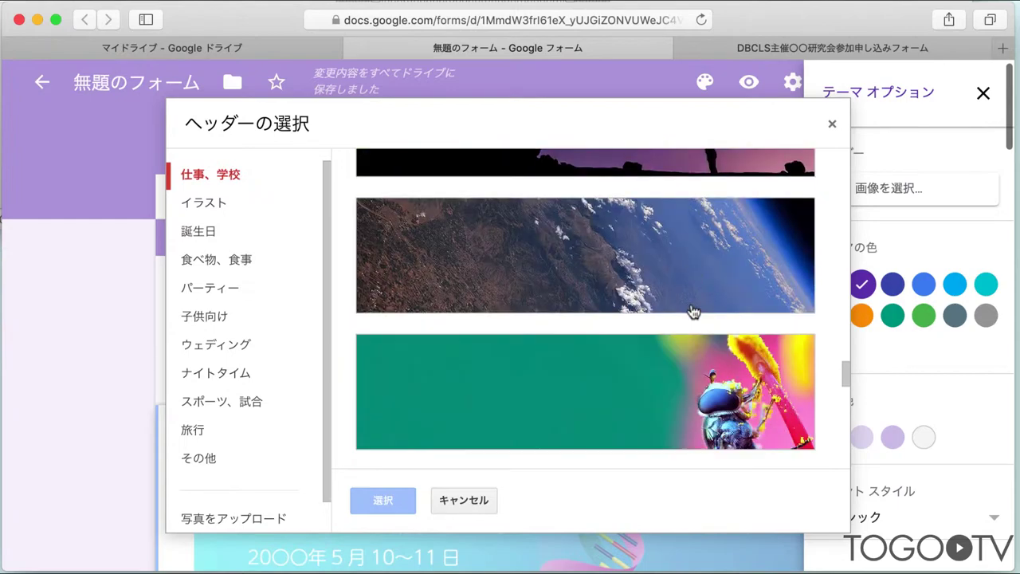
scroll(693, 310, "down", 5)
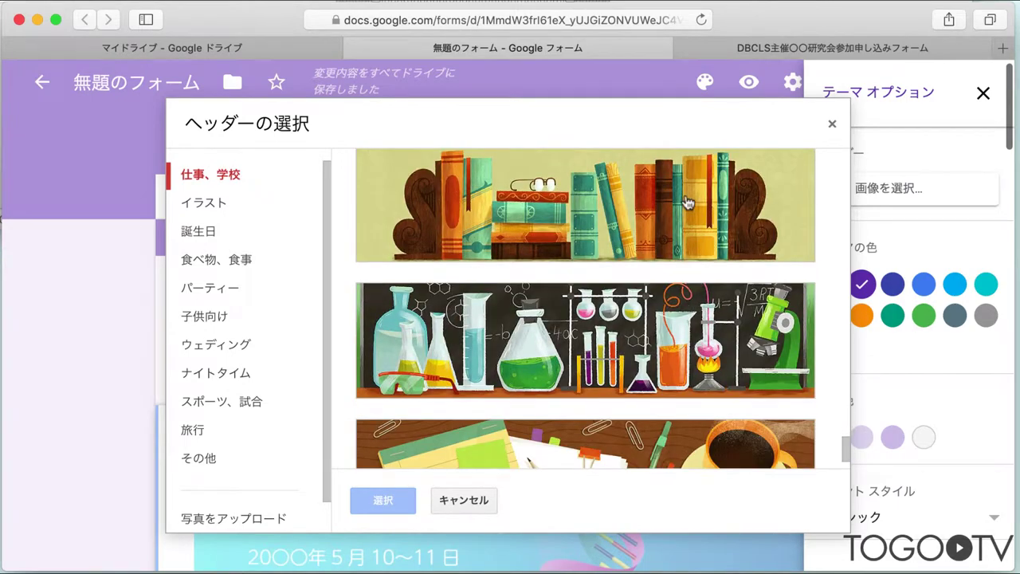
left_click(687, 203)
left_click(371, 502)
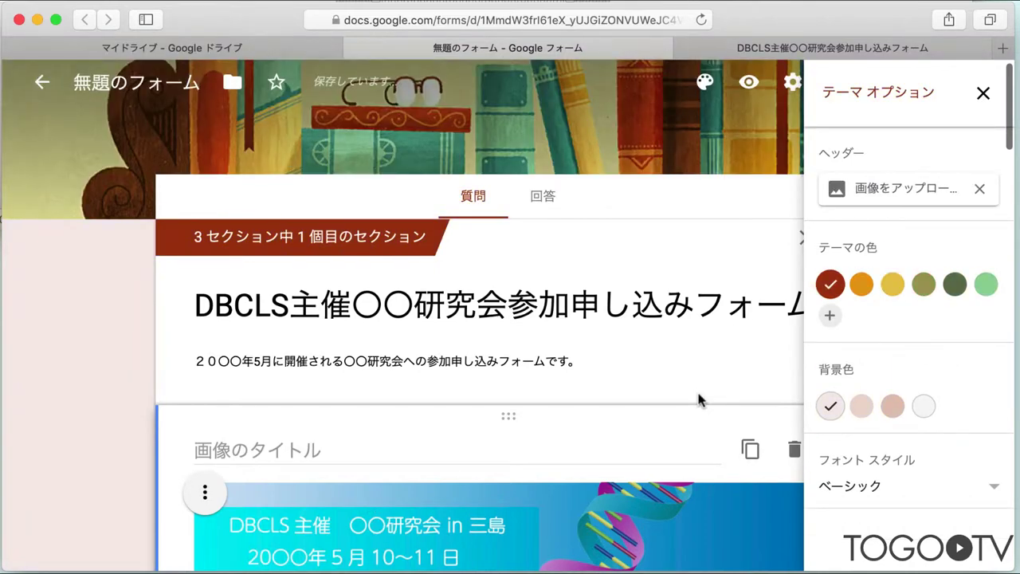
left_click(954, 285)
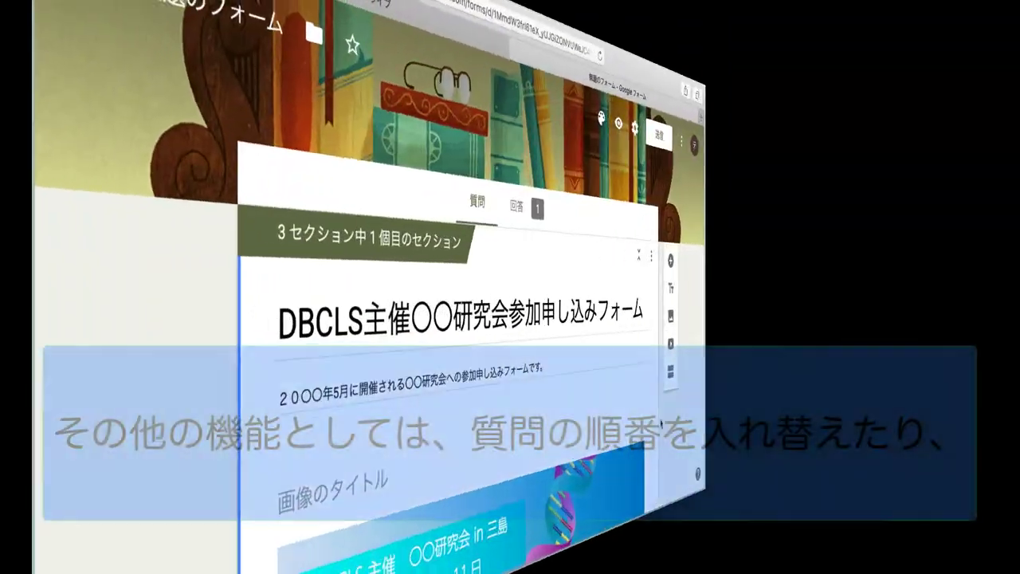
Step: Move the メールアドレス question directly below the 参加者ご氏名 question in the first section
scroll(869, 464, "down", 5)
scroll(869, 464, "down", 8)
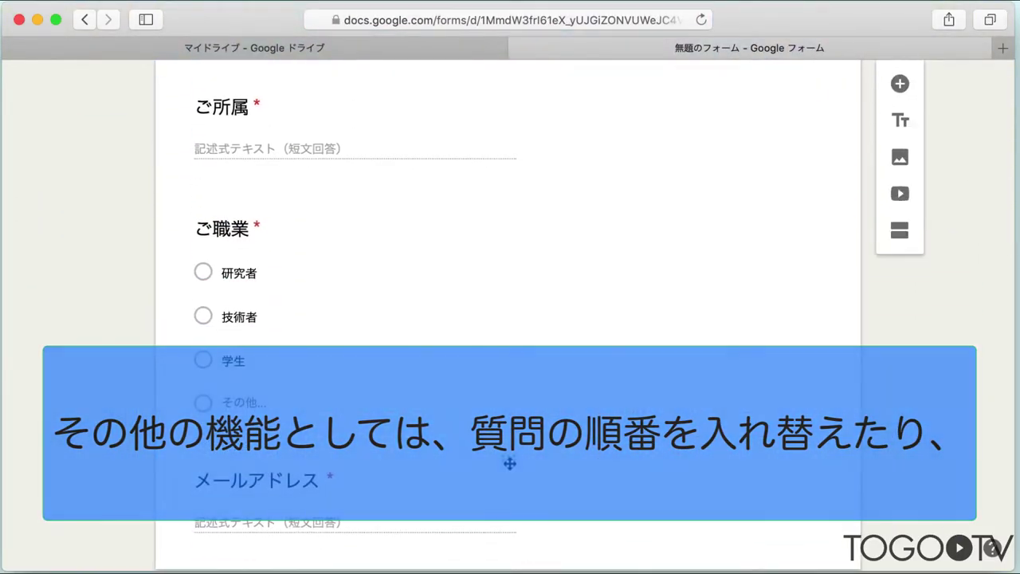
left_click_drag(510, 464, 528, 353)
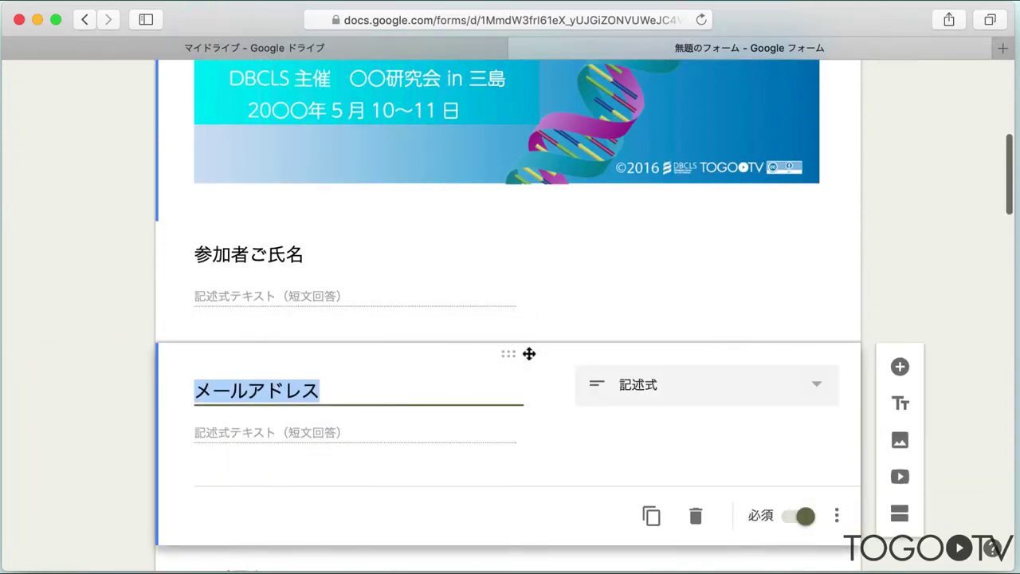
Step: Review the destination options that can follow section 1, and close the list
scroll(866, 298, "down", 3)
scroll(868, 303, "down", 5)
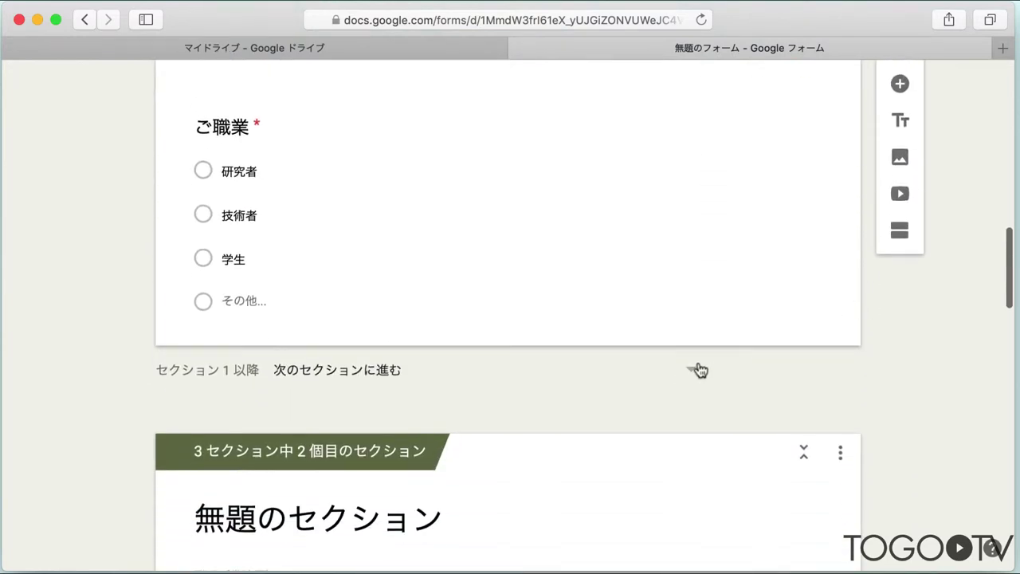
left_click(698, 369)
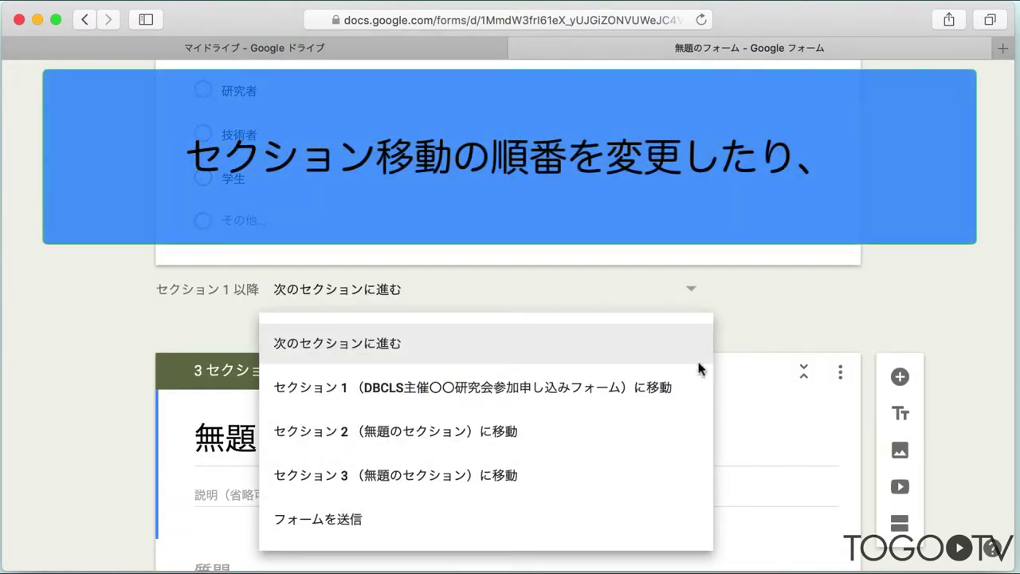
left_click(766, 302)
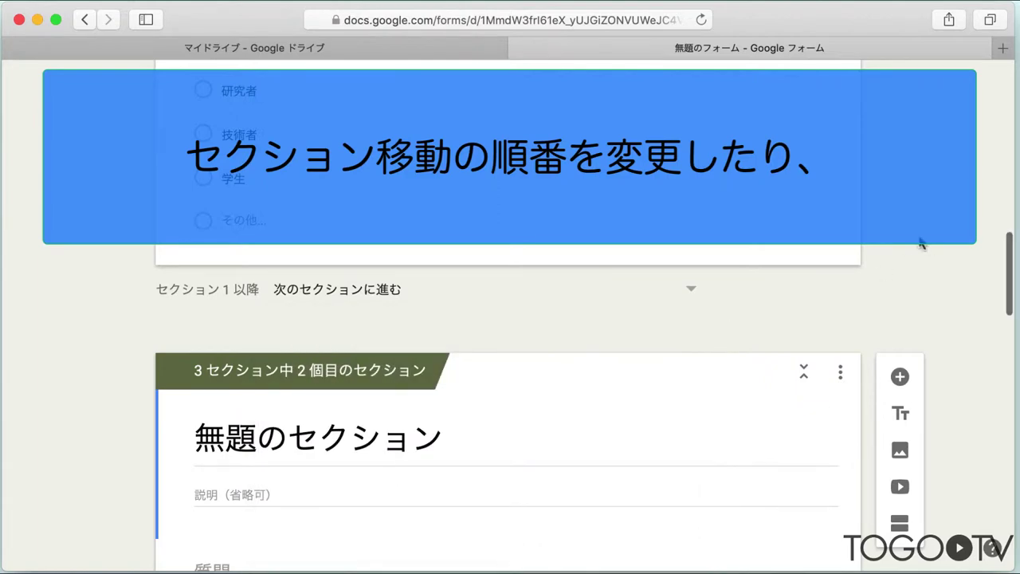
Step: Enable メールアドレスを収集する in the form's general settings and save the settings
scroll(920, 243, "up", 15)
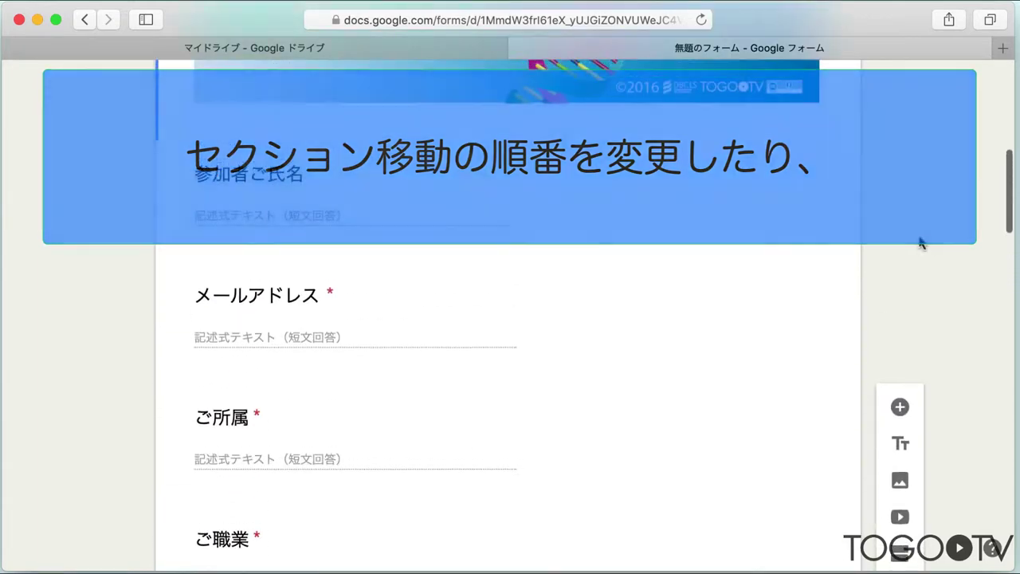
scroll(920, 243, "up", 5)
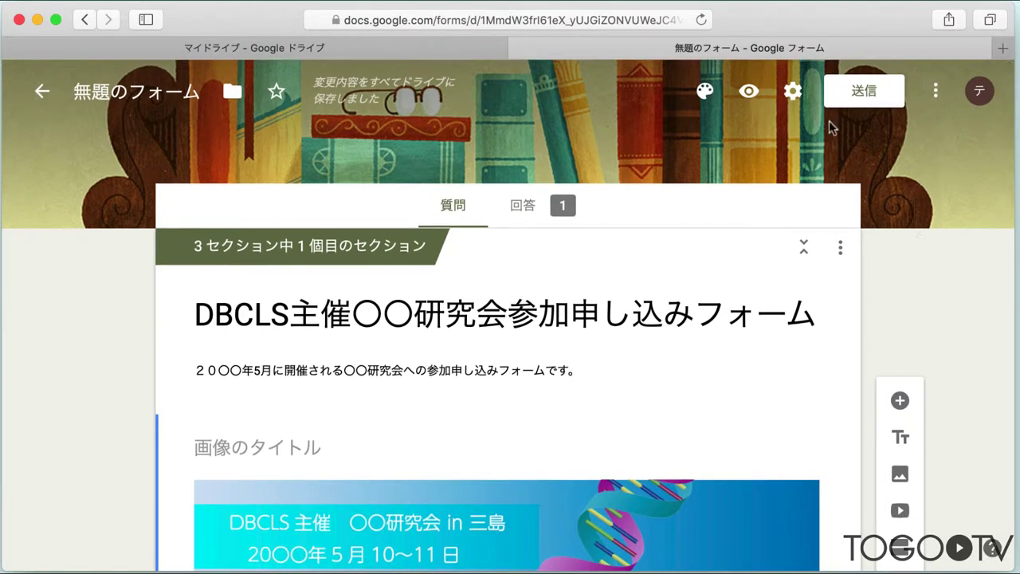
left_click(794, 92)
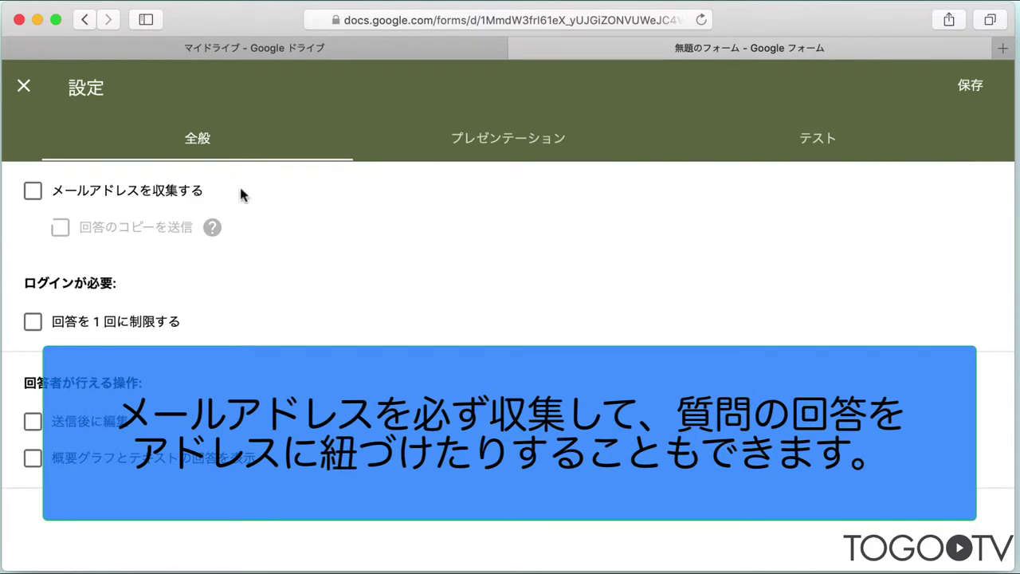
left_click(33, 192)
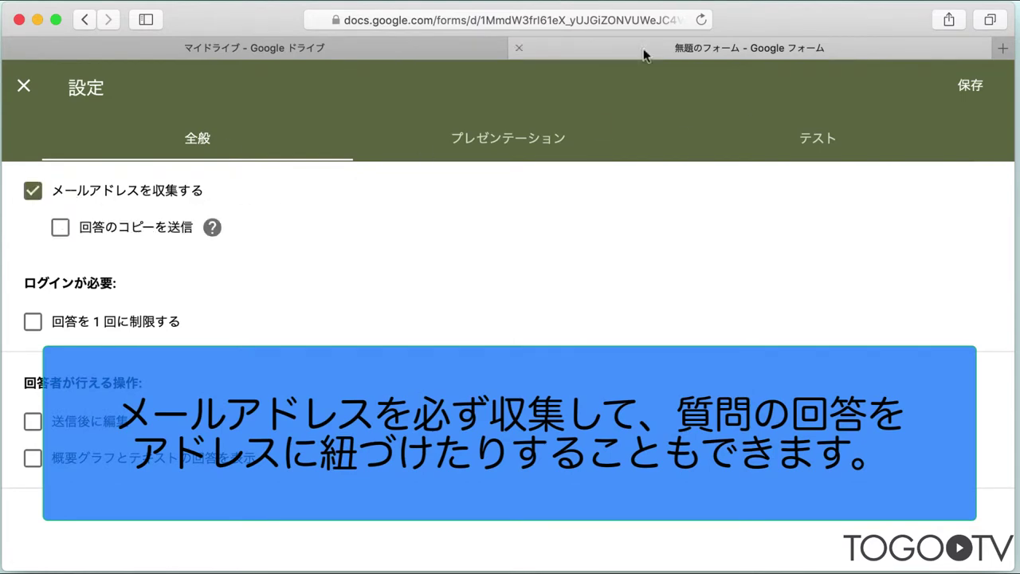
left_click(970, 88)
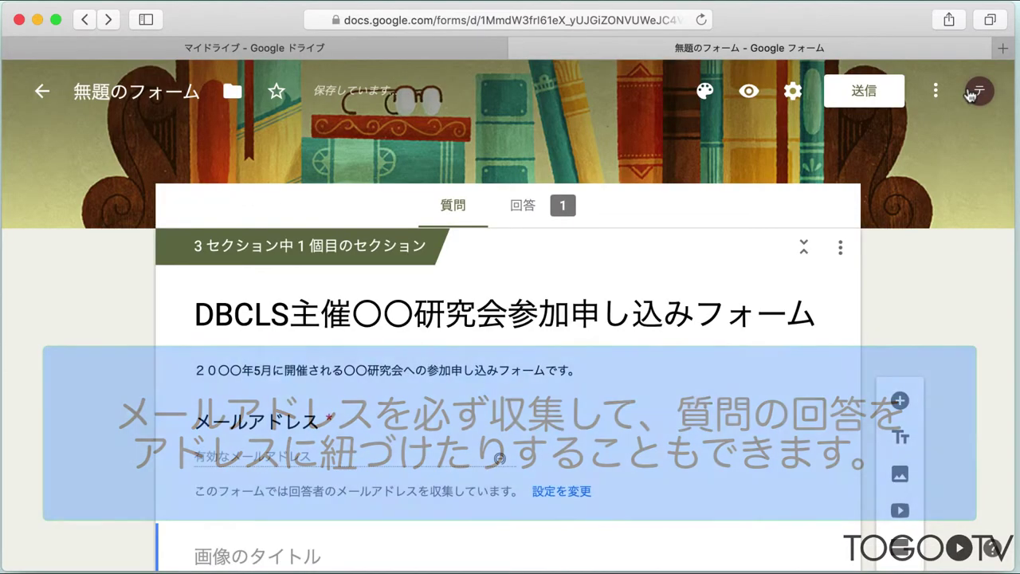
Step: Preview the completed application form as respondents see it
scroll(797, 385, "down", 3)
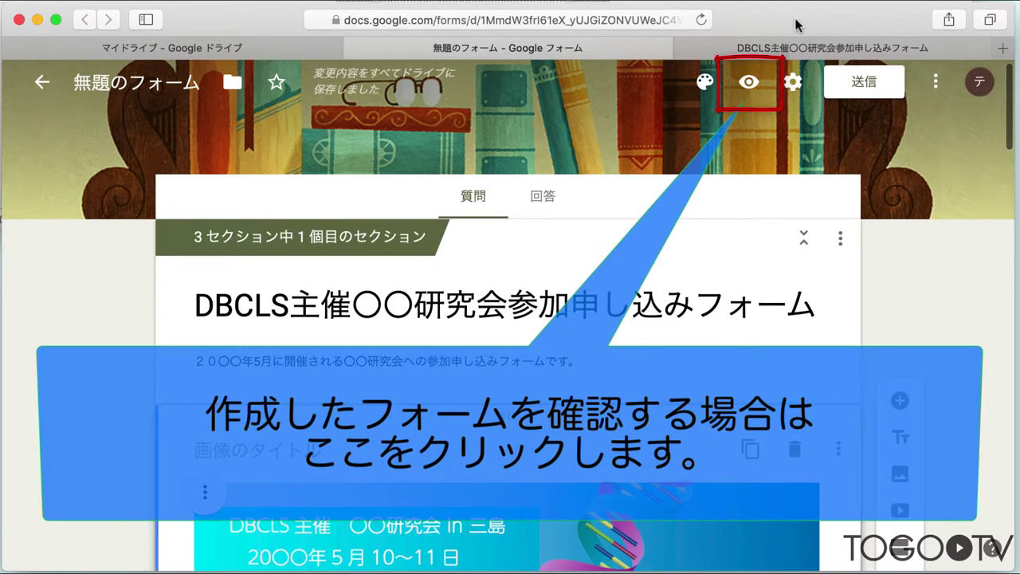
left_click(750, 83)
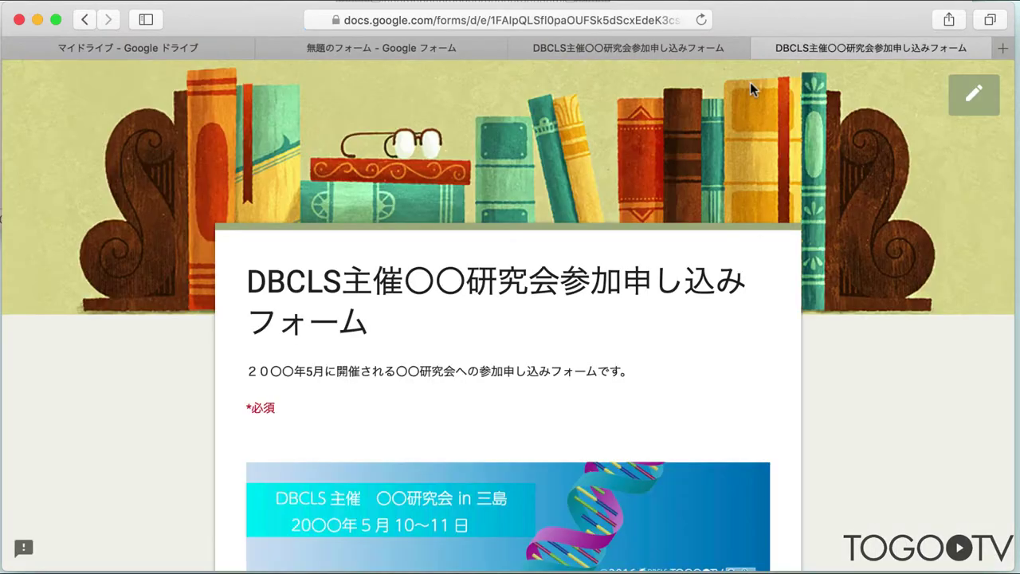